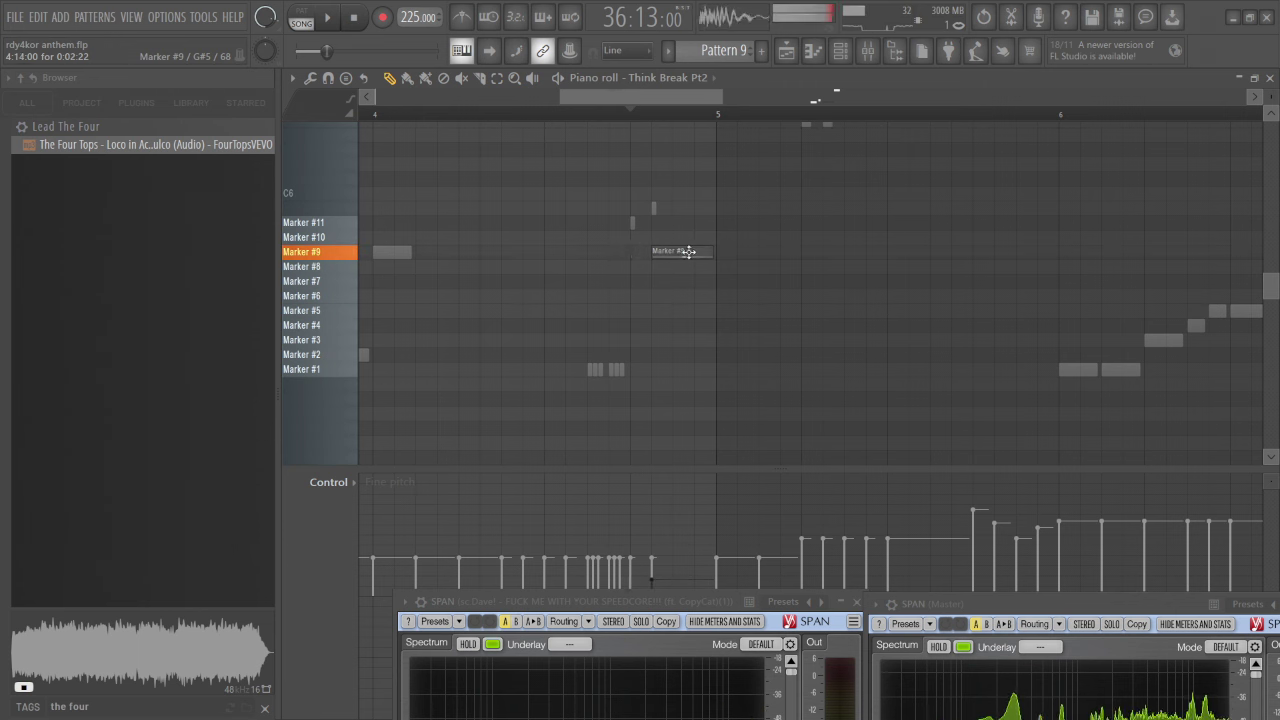
Play back the playlist arrangement from around bar 36 to bar 42, checking where the Pattern 9 drum chops need continuing
{"action": "key", "text": "space"}
{"action": "key", "text": "space"}
{"action": "key", "text": "space"}
{"action": "key", "text": "F5"}
{"action": "left_click", "coordinate": [650, 116]}
{"action": "scroll", "coordinate": [726, 266], "scroll_direction": "down", "scroll_amount": 5}
{"action": "scroll", "coordinate": [753, 340], "scroll_direction": "up", "scroll_amount": 4}
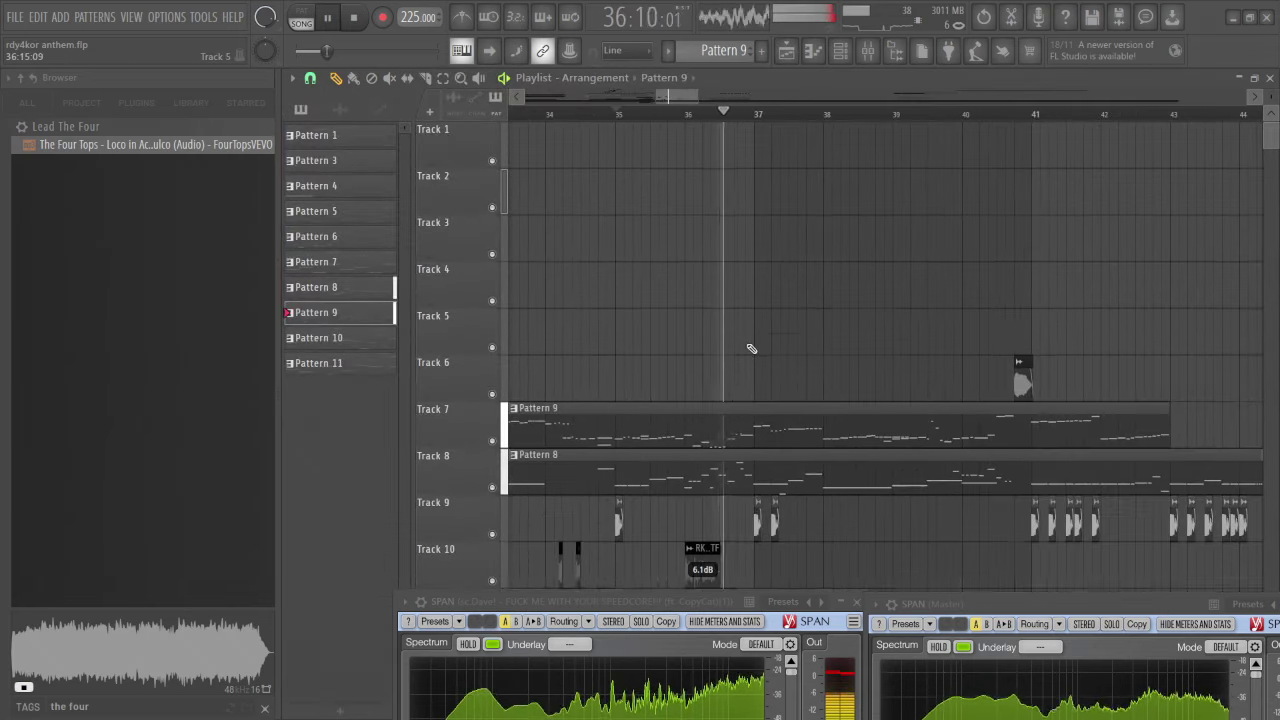
{"action": "scroll", "coordinate": [775, 365], "scroll_direction": "down", "scroll_amount": 3}
{"action": "scroll", "coordinate": [794, 394], "scroll_direction": "up", "scroll_amount": 3}
{"action": "scroll", "coordinate": [840, 385], "scroll_direction": "down", "scroll_amount": 5}
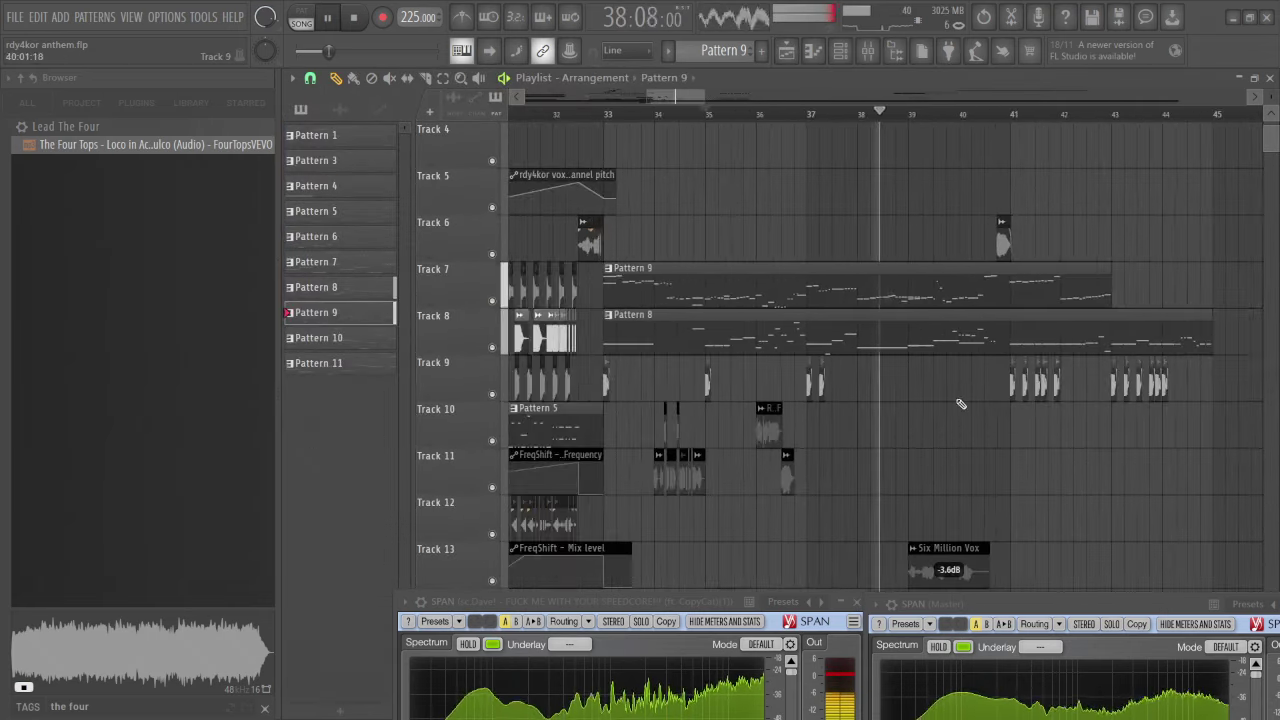
{"action": "scroll", "coordinate": [951, 394], "scroll_direction": "up", "scroll_amount": 3}
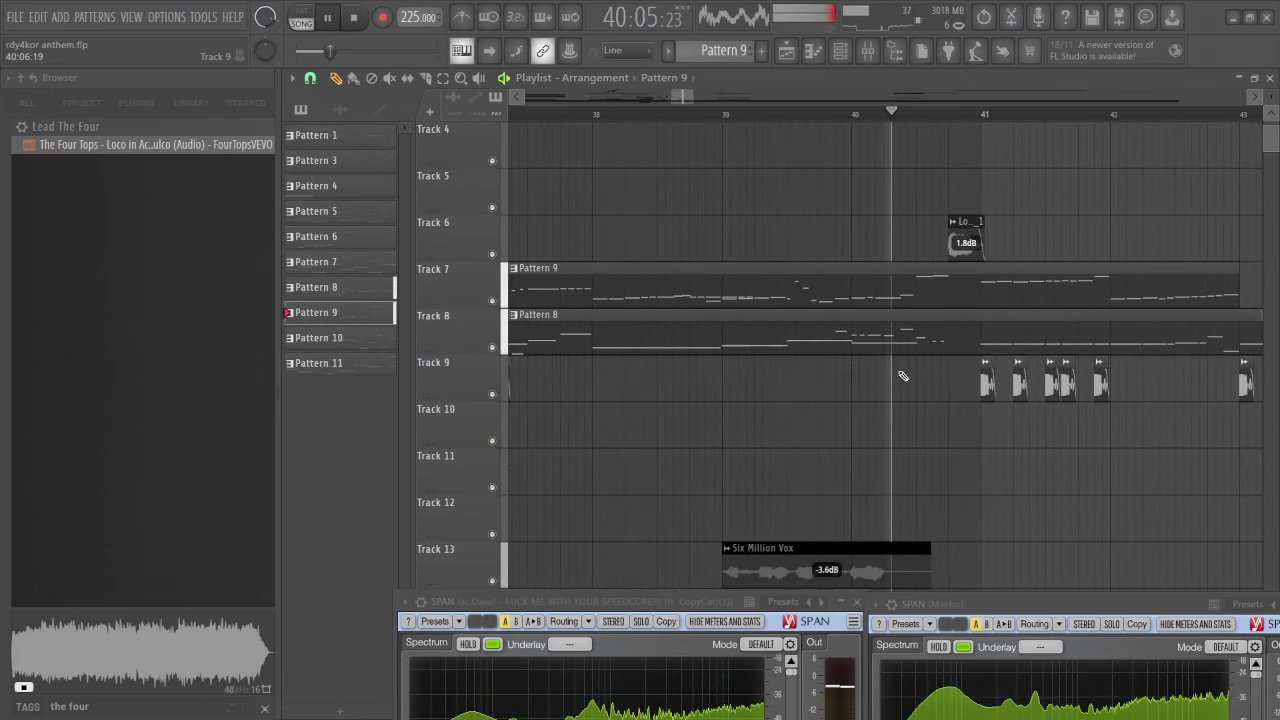
{"action": "scroll", "coordinate": [903, 376], "scroll_direction": "down", "scroll_amount": 4}
{"action": "scroll", "coordinate": [904, 370], "scroll_direction": "up", "scroll_amount": 3}
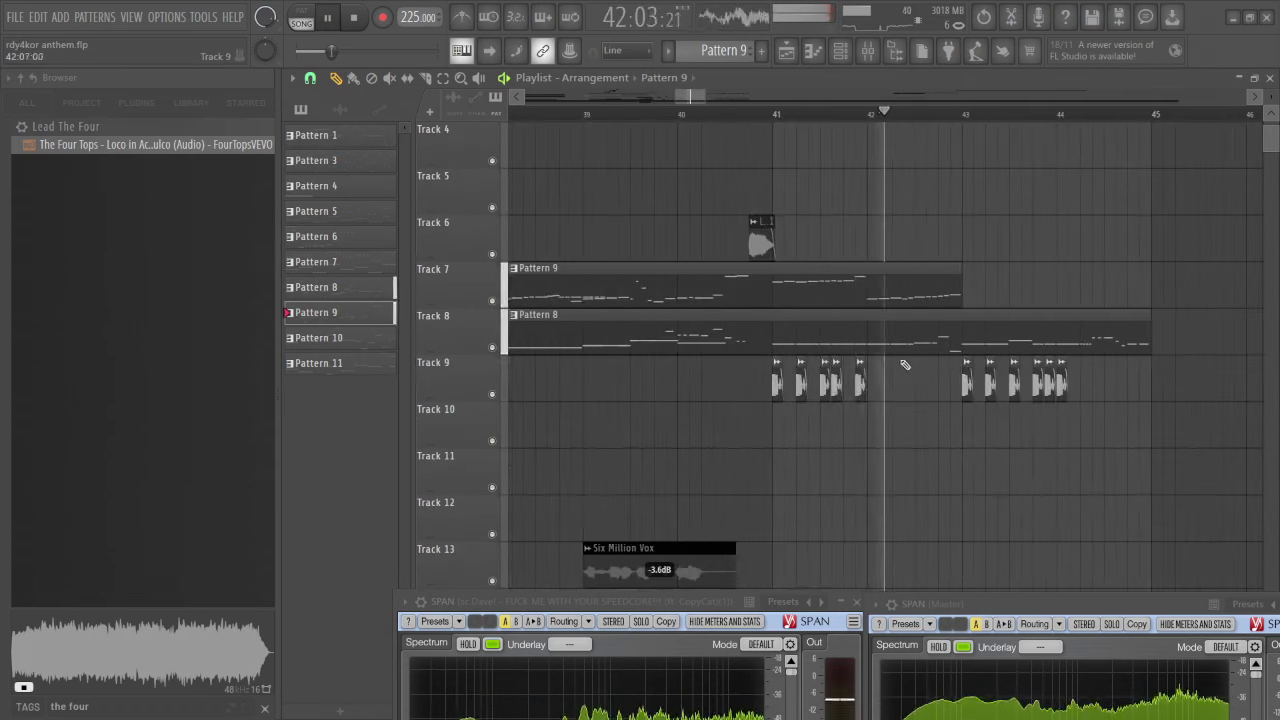
{"action": "scroll", "coordinate": [905, 365], "scroll_direction": "down", "scroll_amount": 2}
{"action": "key", "text": "space"}
{"action": "left_click", "coordinate": [878, 116]}
{"action": "key", "text": "space"}
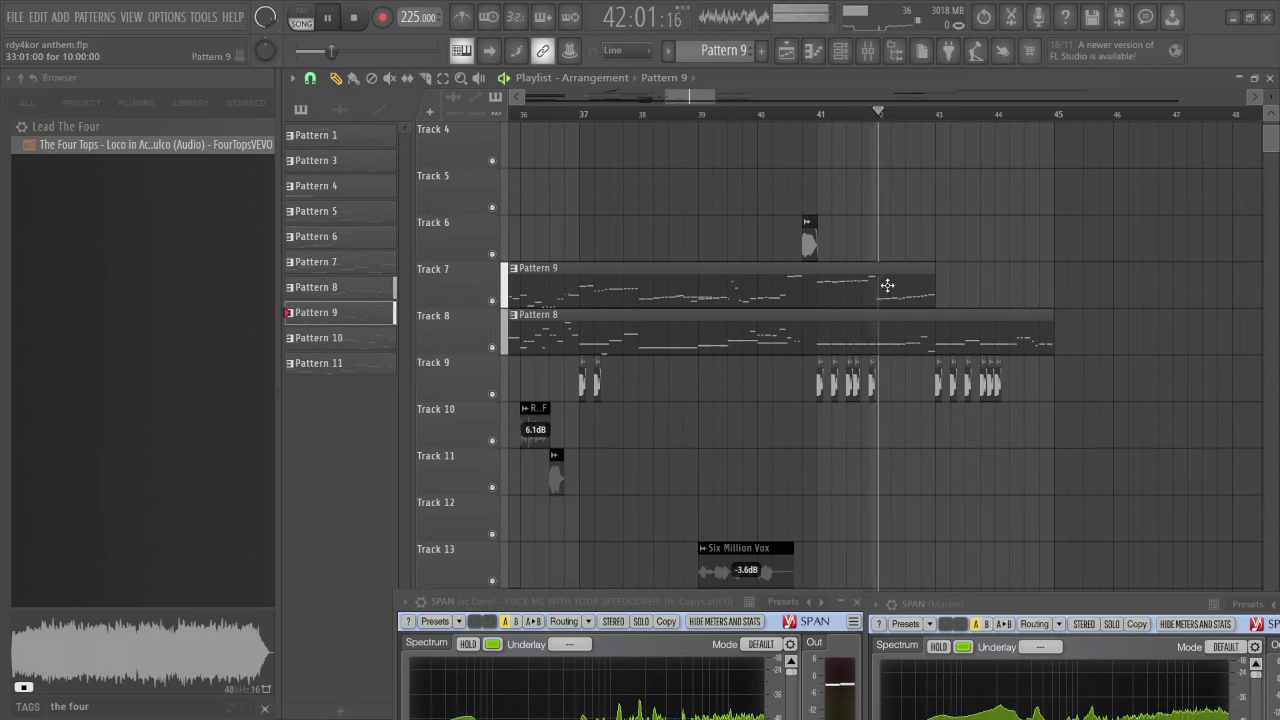
Open Pattern 9 in the piano roll and audition the Track 23 slices with playback from bar 42
{"action": "double_click", "coordinate": [887, 286]}
{"action": "key", "text": "space"}
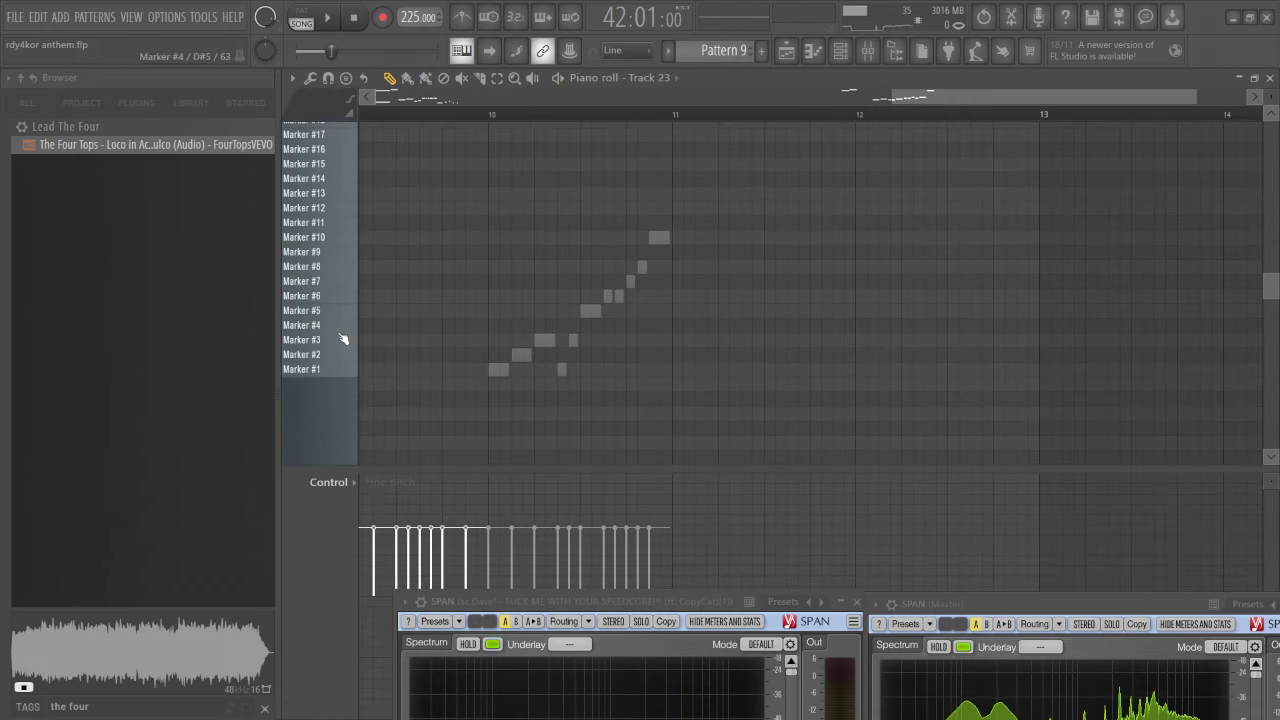
{"action": "scroll", "coordinate": [330, 300], "scroll_direction": "up", "scroll_amount": 4}
{"action": "left_click", "coordinate": [306, 268]}
{"action": "key", "text": "space"}
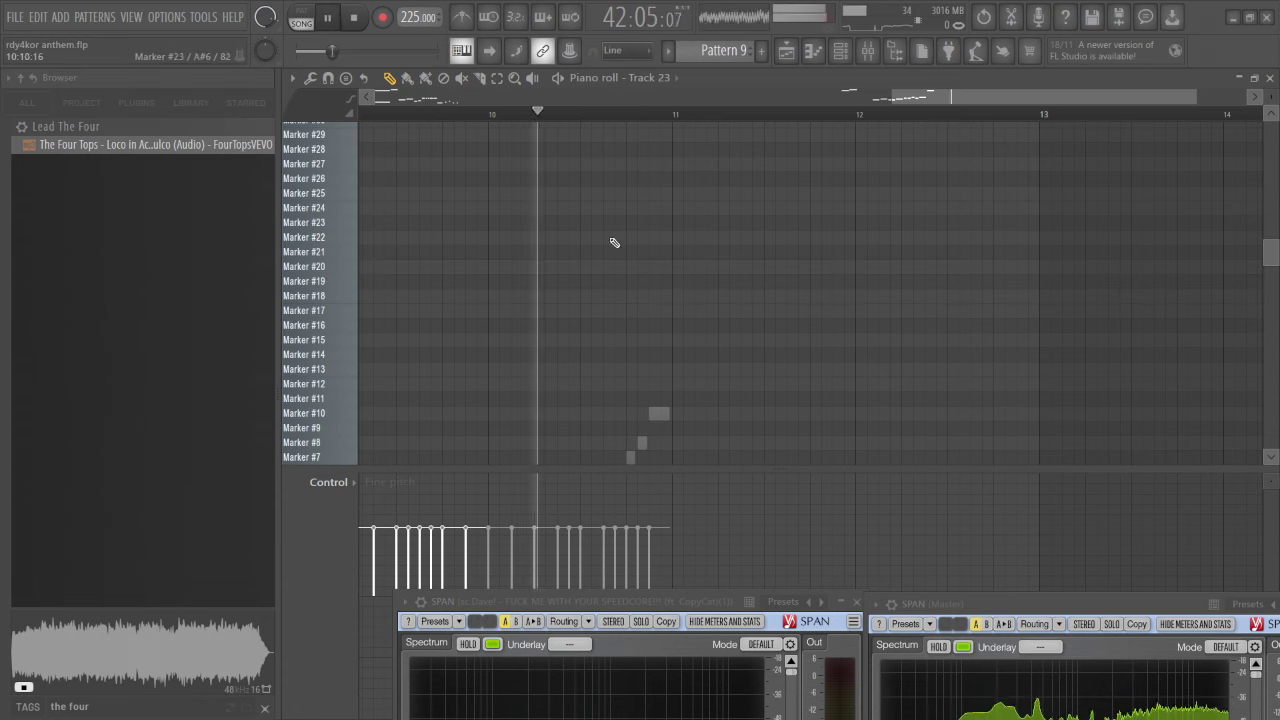
{"action": "key", "text": "space"}
Open the crispy insustrial break channel of Pattern 9 in the piano roll
{"action": "key", "text": "F6"}
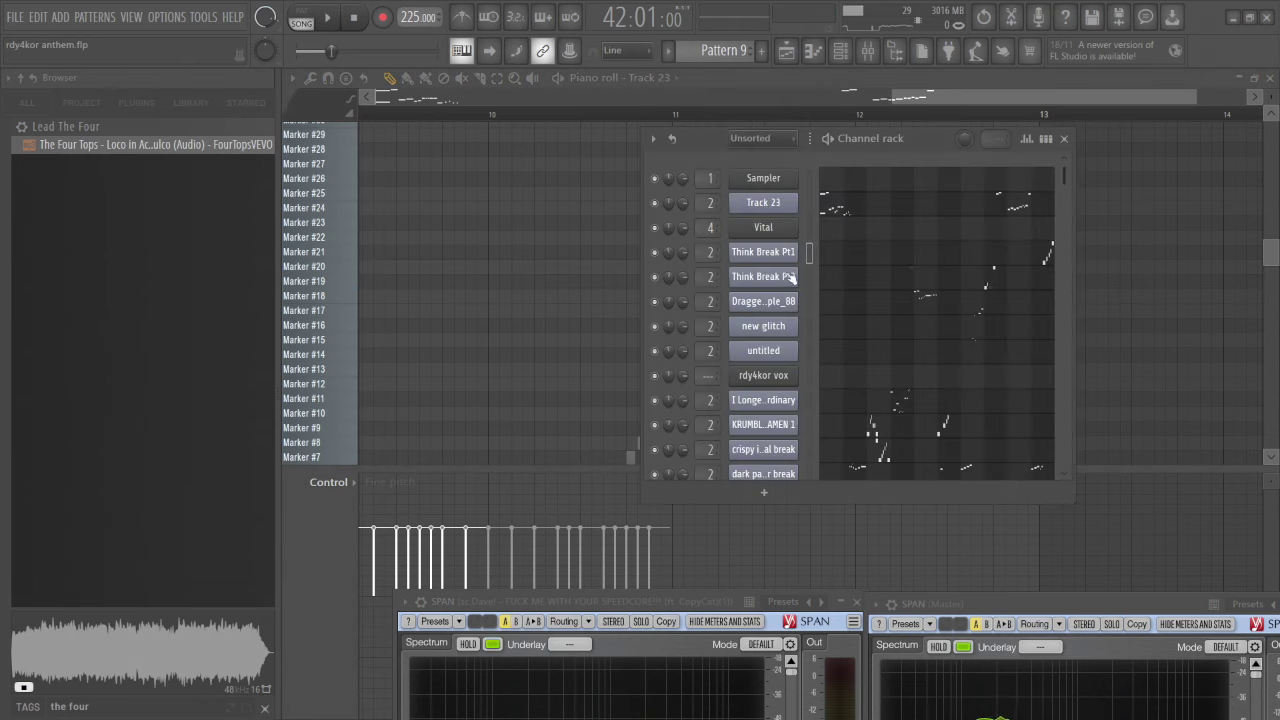
{"action": "left_click", "coordinate": [314, 106]}
{"action": "left_click", "coordinate": [328, 132]}
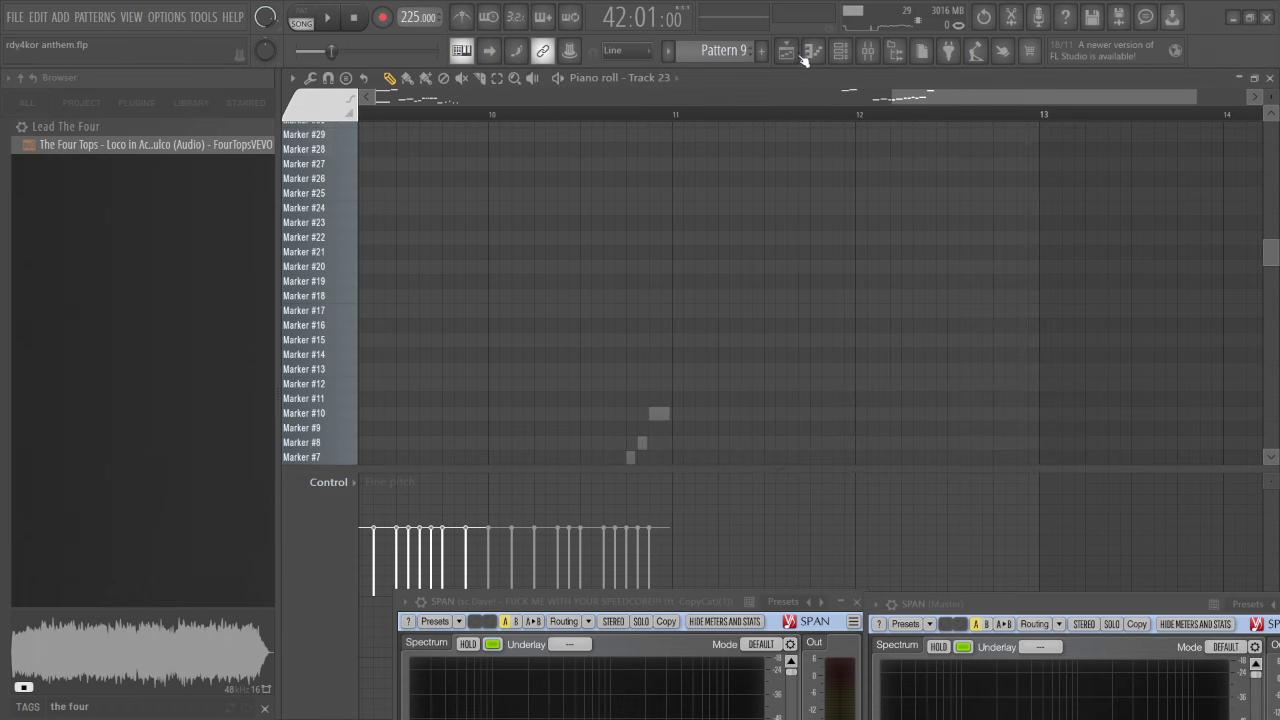
{"action": "left_click", "coordinate": [840, 52]}
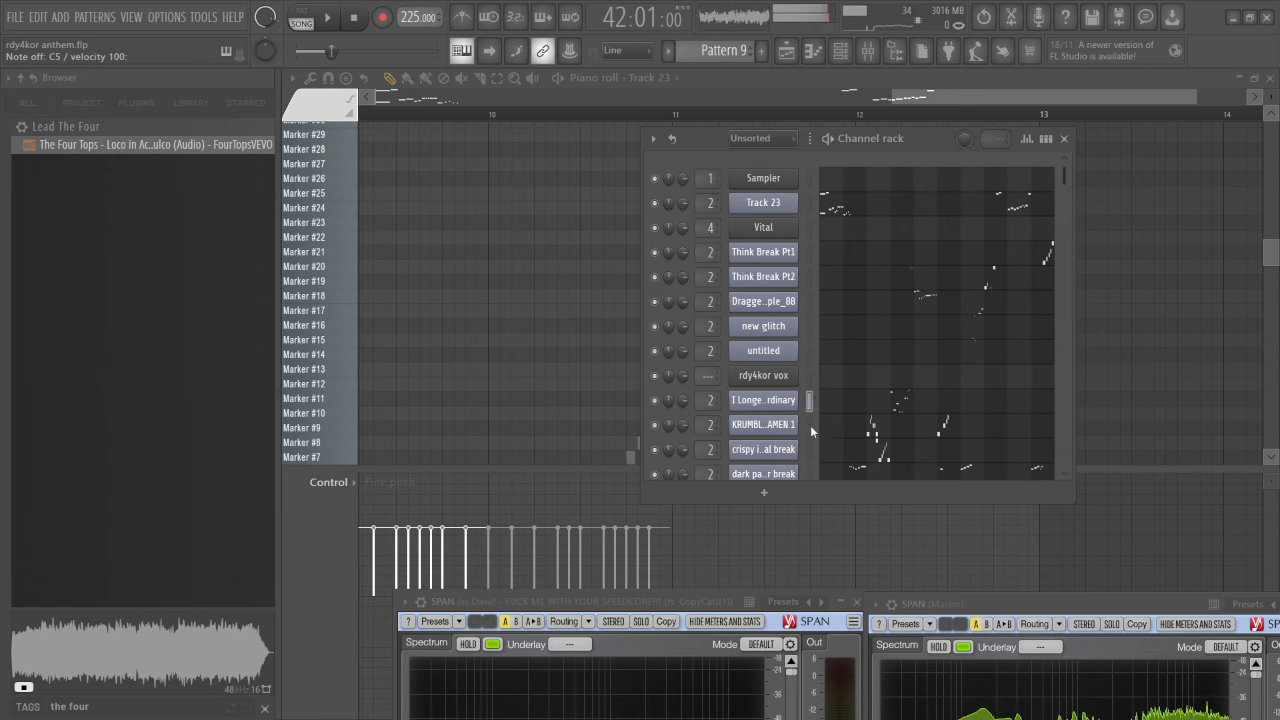
{"action": "scroll", "coordinate": [810, 425], "scroll_direction": "down", "scroll_amount": 3}
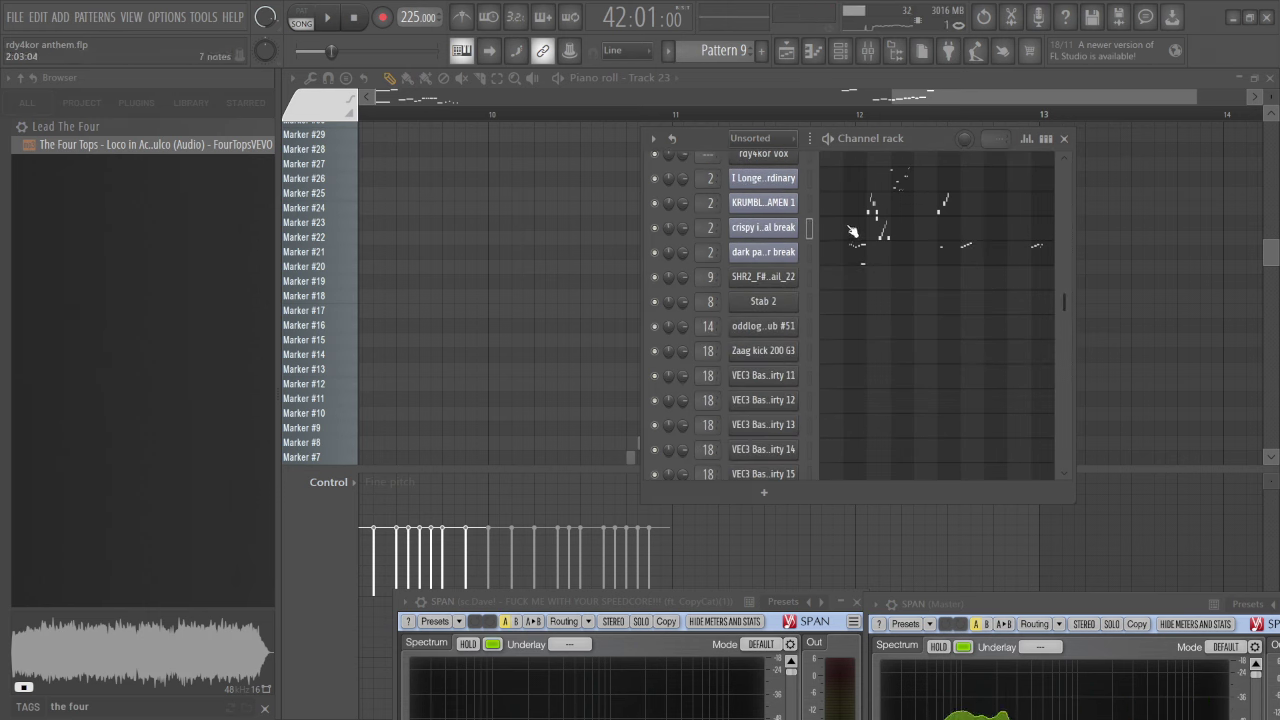
{"action": "left_click", "coordinate": [842, 236]}
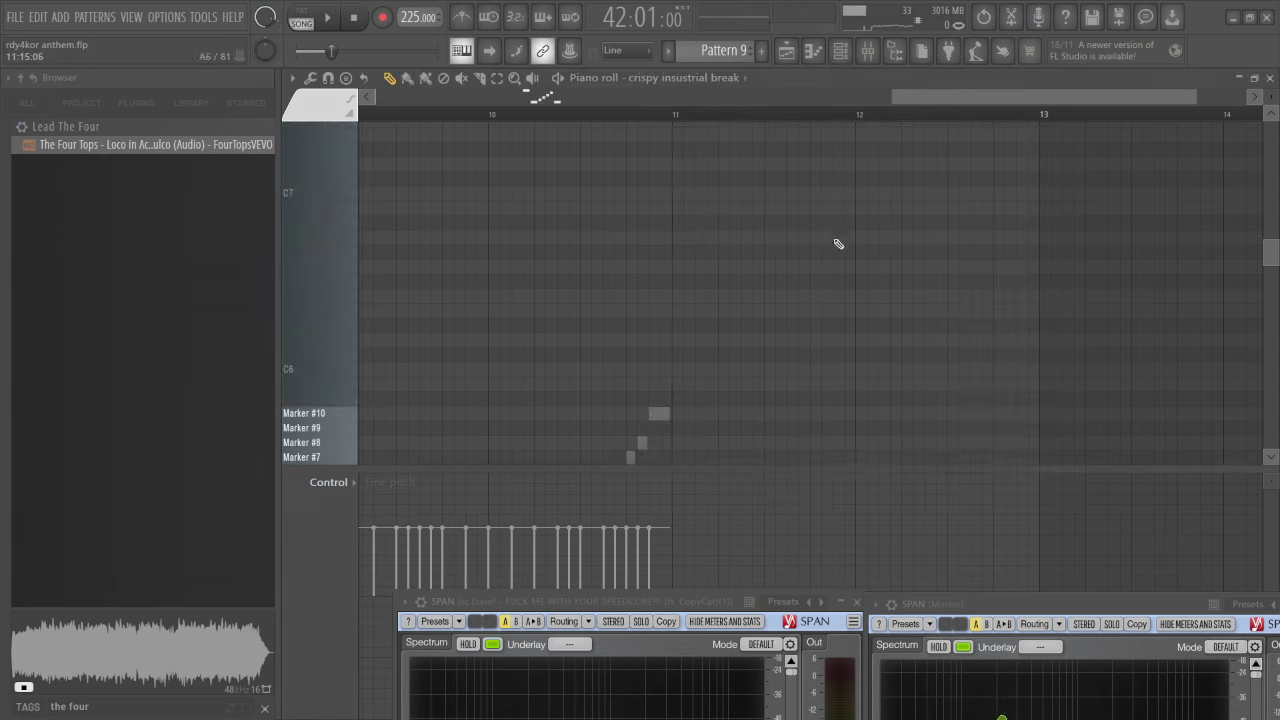
Add a Marker #1 note at the start of bar 11 and play it back
{"action": "left_click", "coordinate": [681, 370]}
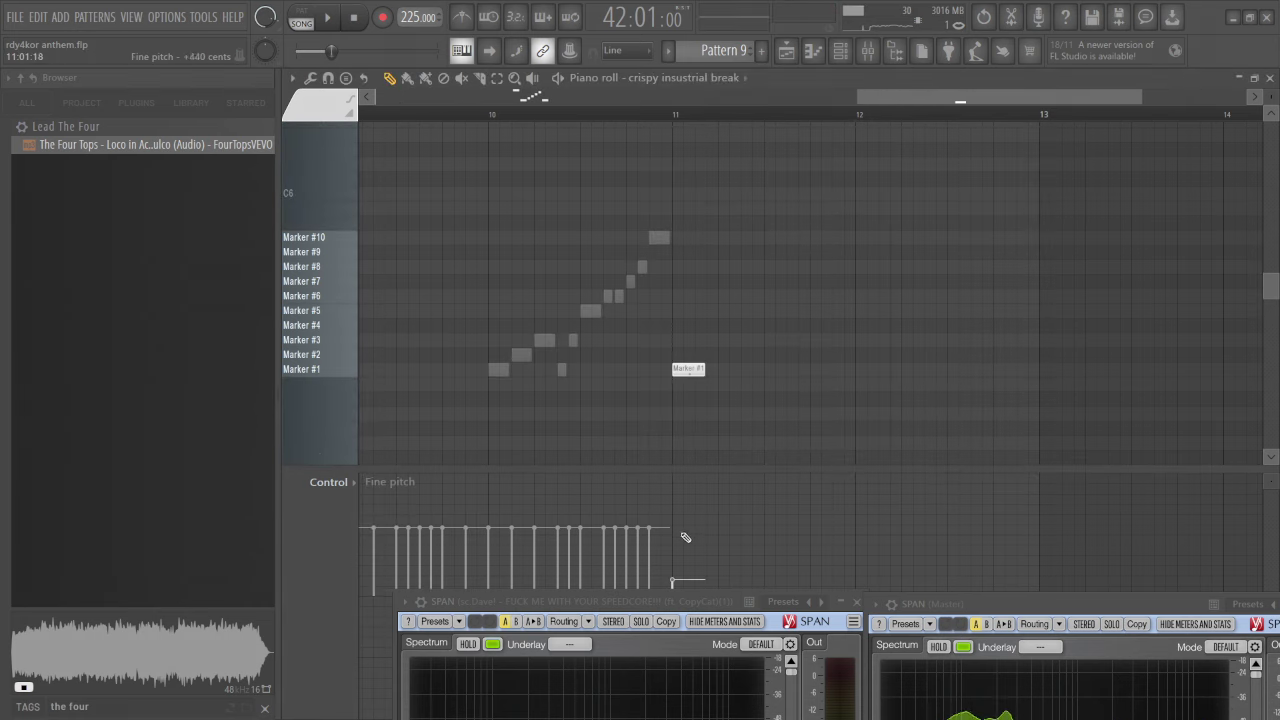
{"action": "key", "text": "space"}
{"action": "key", "text": "space"}
{"action": "key", "text": "ctrl+z"}
{"action": "key", "text": "space"}
{"action": "key", "text": "space"}
Move both SPAN windows clear of the control lane and set the bar 11 note's fine pitch to about +810 cents
{"action": "left_click_drag", "start_coordinate": [681, 603], "coordinate": [501, 646]}
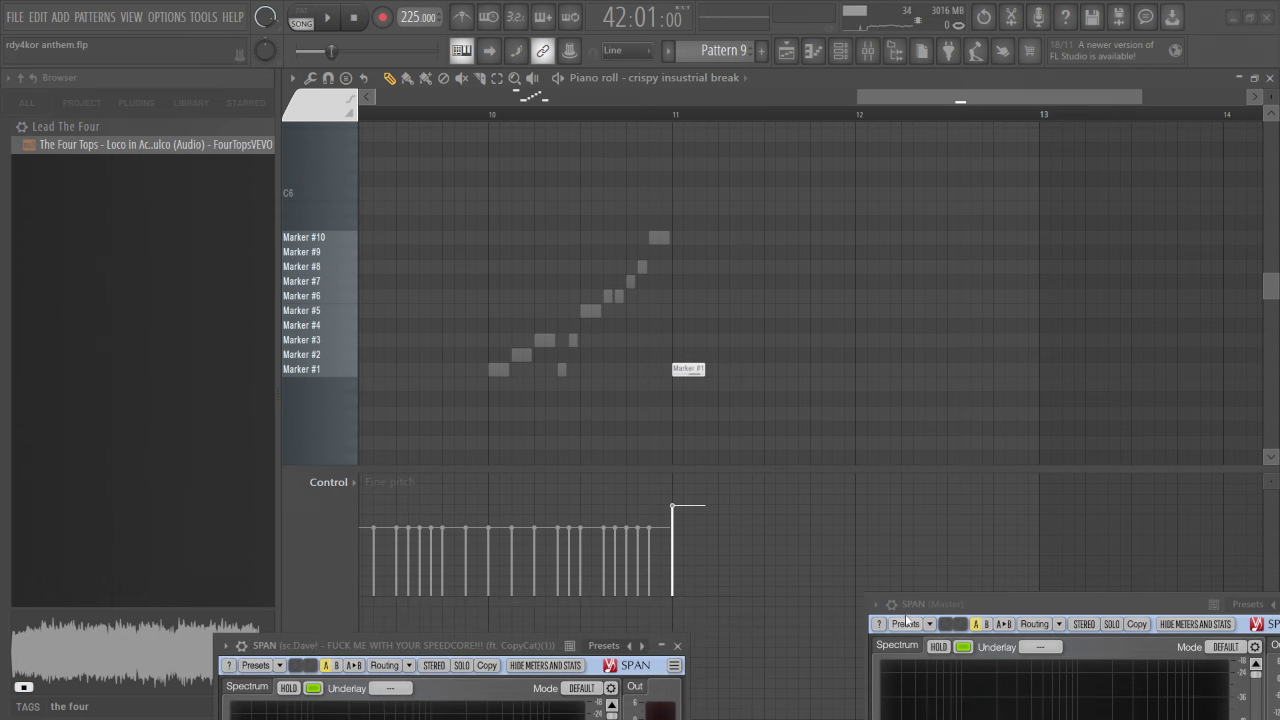
{"action": "left_click_drag", "start_coordinate": [949, 610], "coordinate": [796, 686]}
{"action": "left_click_drag", "start_coordinate": [600, 645], "coordinate": [578, 660]}
{"action": "left_click_drag", "start_coordinate": [680, 523], "coordinate": [681, 512]}
{"action": "key", "text": "space"}
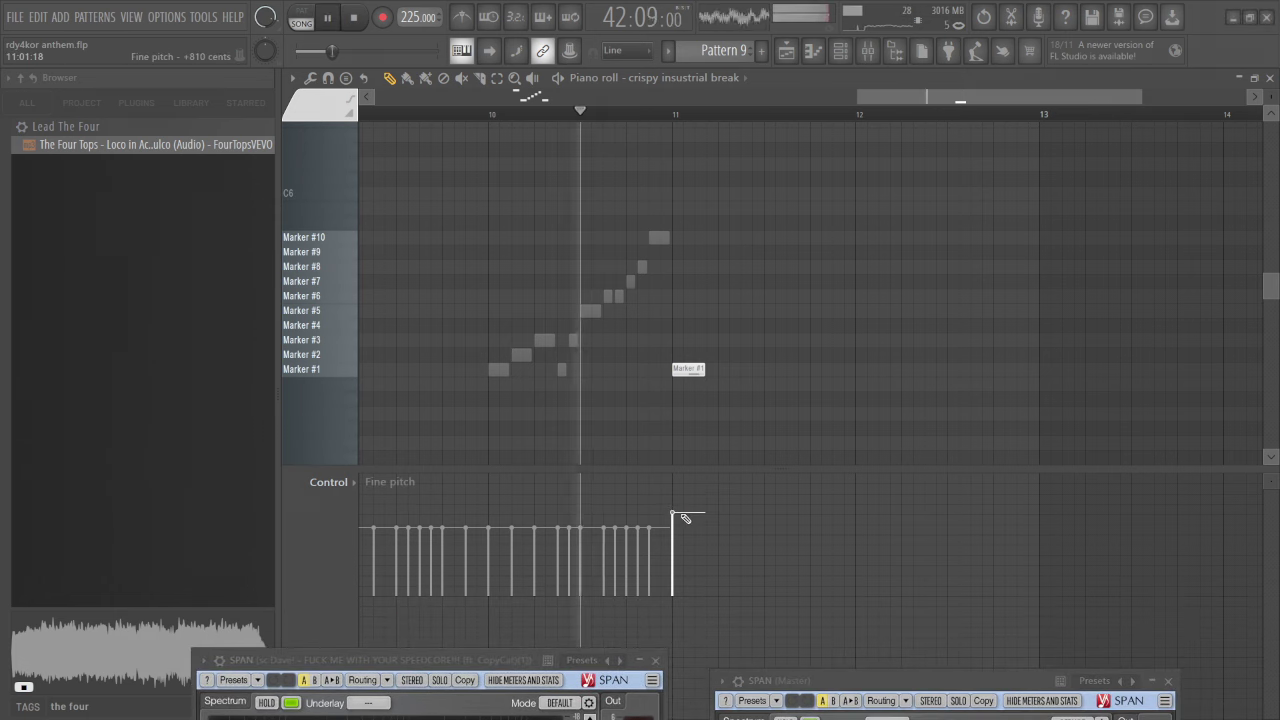
{"action": "key", "text": "space"}
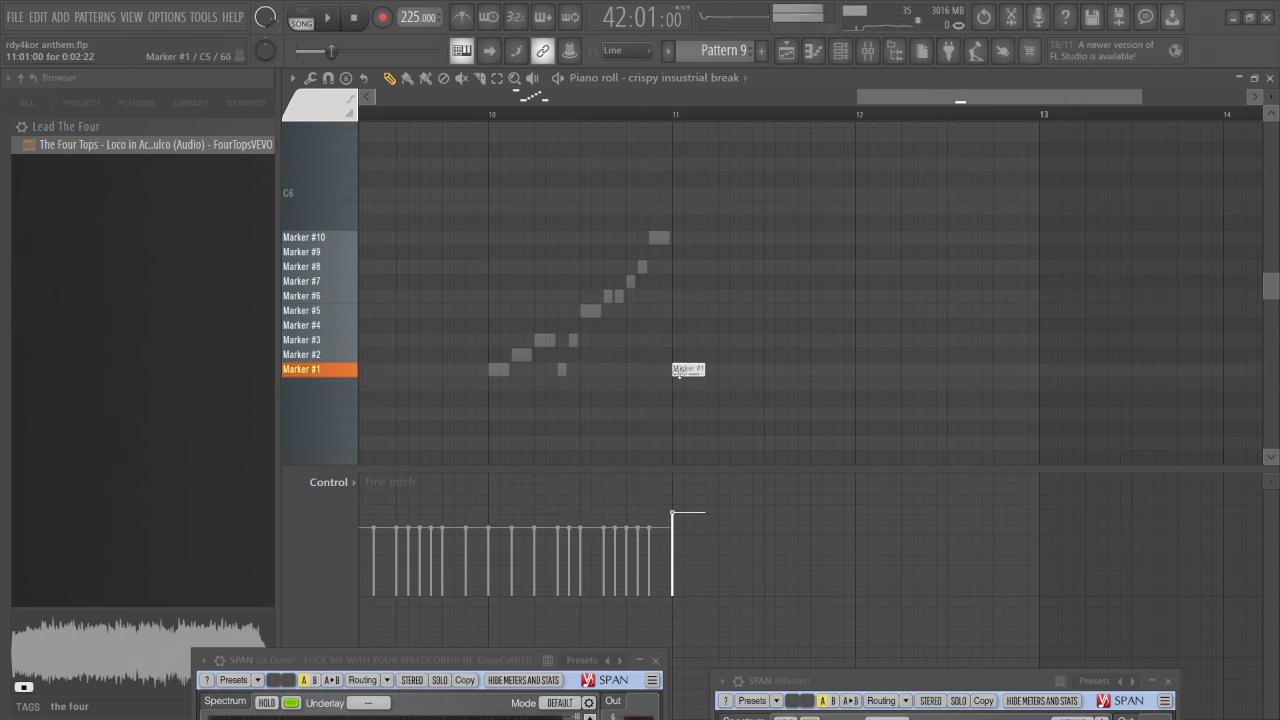
Replace the Marker #1 note with a Marker #2 note at the start of bar 11, followed by Marker #3 at step 3
{"action": "left_click", "coordinate": [705, 369]}
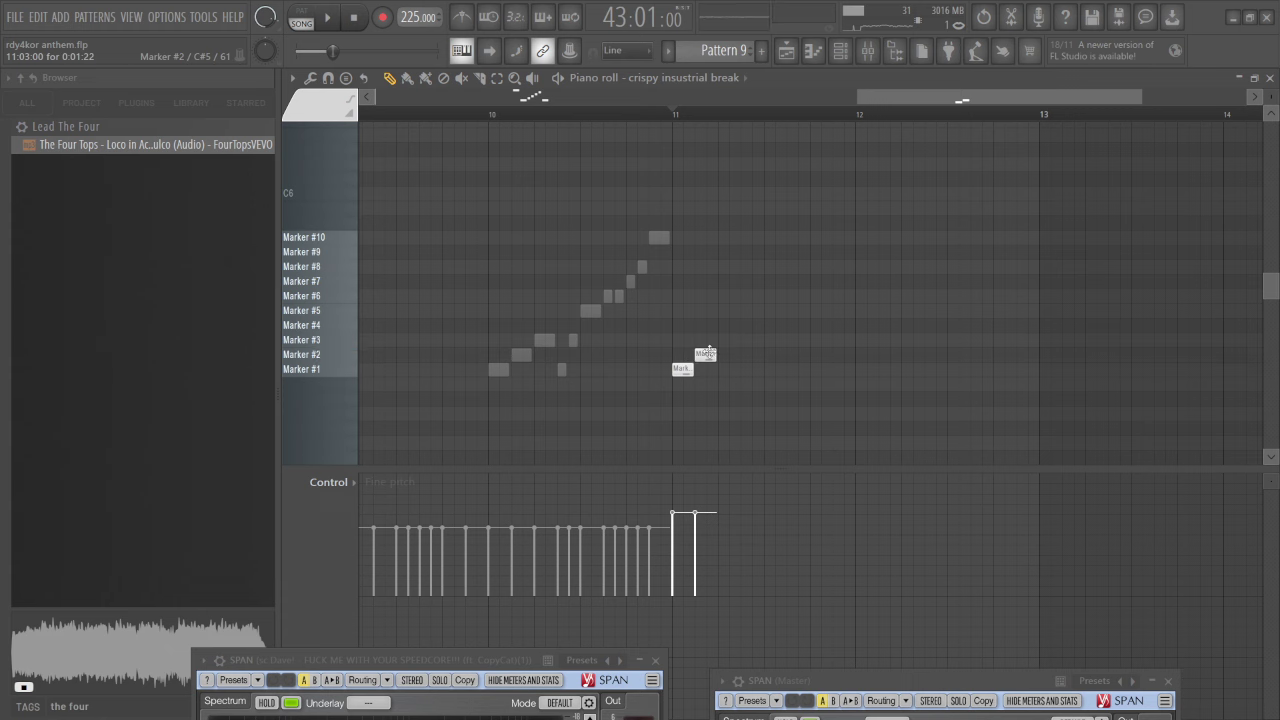
{"action": "key", "text": "space"}
{"action": "key", "text": "space"}
{"action": "scroll", "coordinate": [679, 375], "scroll_direction": "up", "scroll_amount": 6}
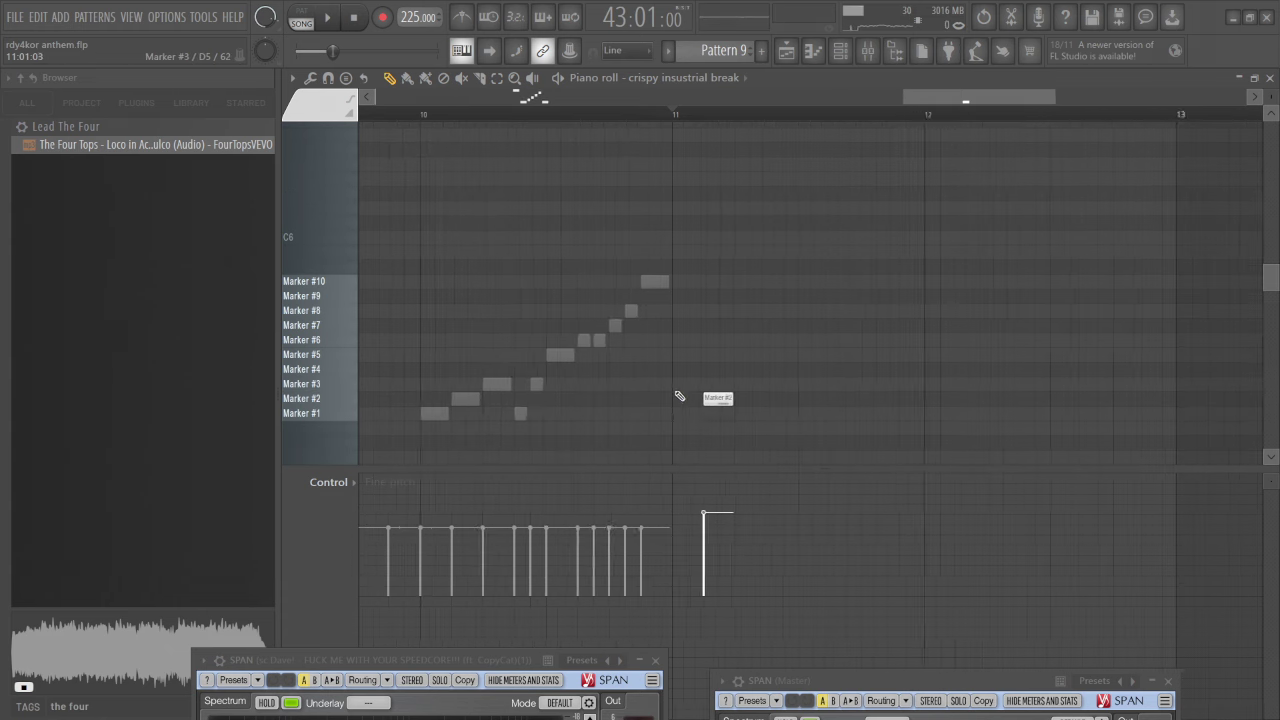
{"action": "scroll", "coordinate": [730, 376], "scroll_direction": "down", "scroll_amount": 3}
{"action": "left_click_drag", "start_coordinate": [753, 265], "coordinate": [702, 266]}
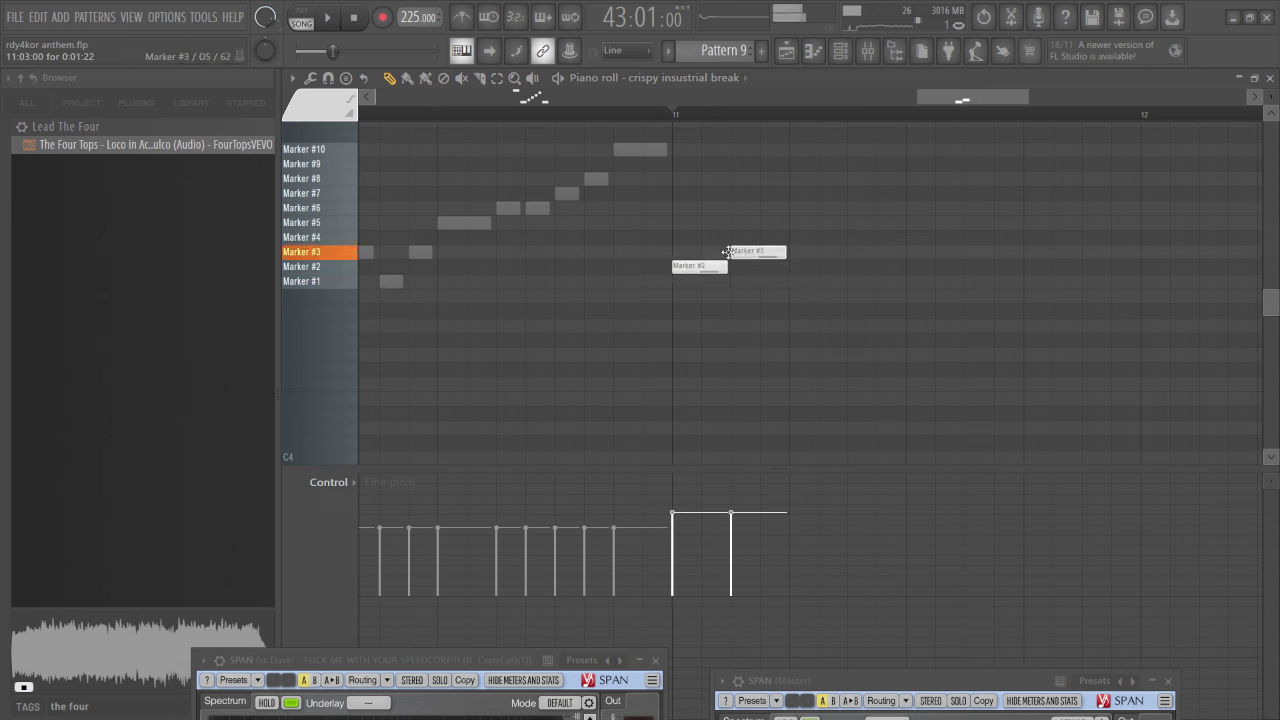
Shorten Marker #3 to one step, add Marker #4 after it, and copy Marker #2 to step 5, deleting the extra copied notes
{"action": "left_click_drag", "start_coordinate": [780, 217], "coordinate": [817, 268]}
{"action": "key", "text": "space"}
{"action": "key", "text": "space"}
{"action": "right_click", "coordinate": [895, 241]}
{"action": "right_click", "coordinate": [857, 256]}
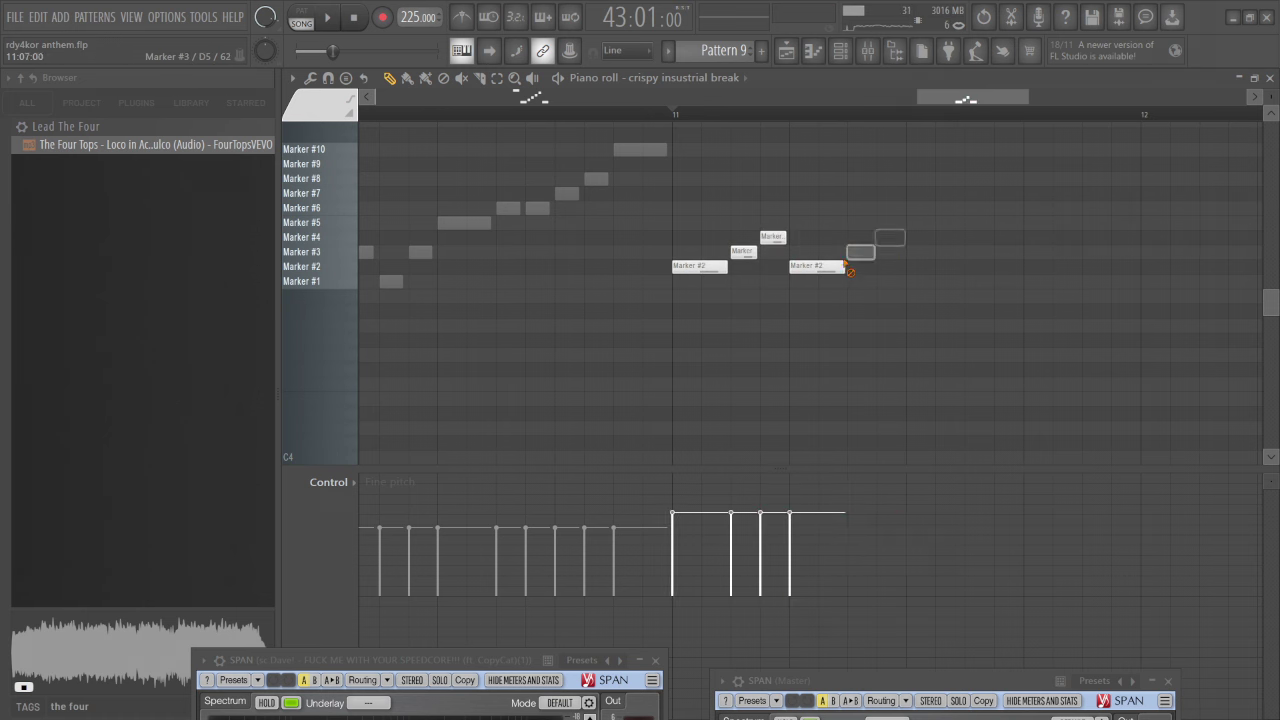
{"action": "key", "text": "space"}
{"action": "key", "text": "space"}
Complete the rising run with Marker #5 at step 5, Marker #6 at step 6 and a two-step Marker #8 at step 7, and play it back
{"action": "mouse_move", "coordinate": [852, 195]}
{"action": "left_mouse_down"}
{"action": "mouse_move", "coordinate": [844, 268]}
{"action": "mouse_move", "coordinate": [857, 192]}
{"action": "left_mouse_up"}
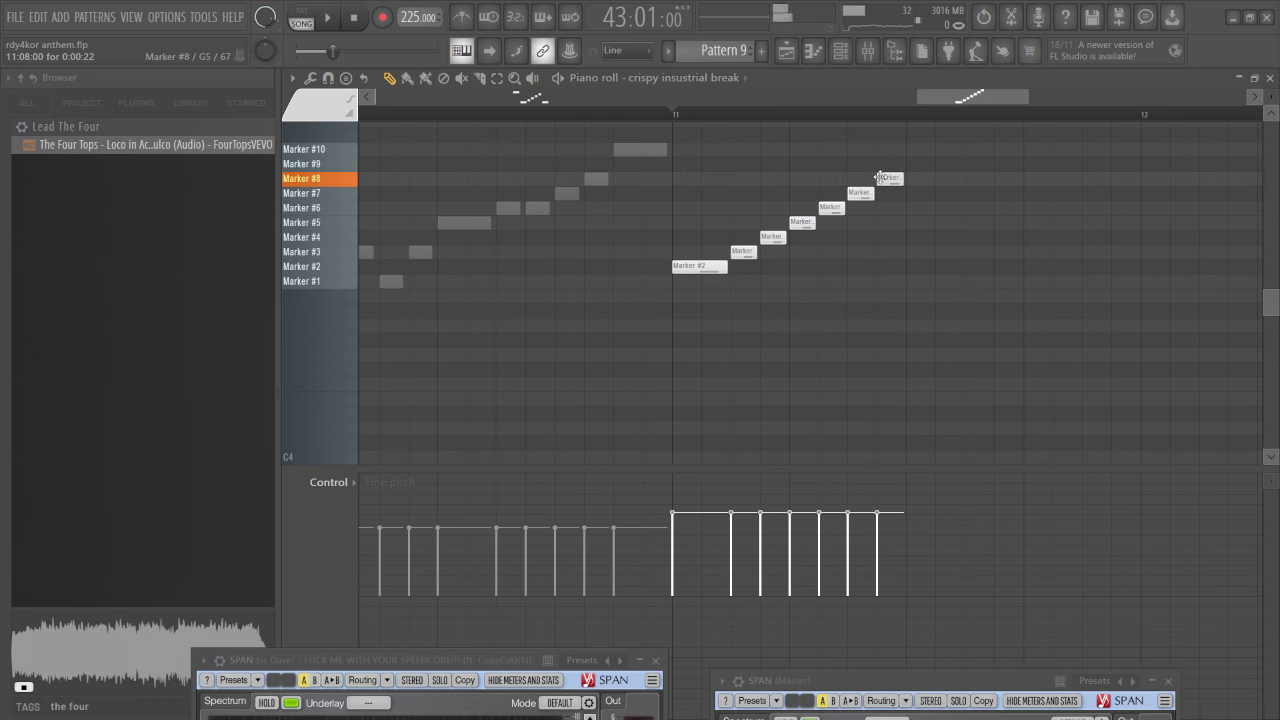
{"action": "key", "text": "space"}
{"action": "left_click_drag", "start_coordinate": [872, 178], "coordinate": [896, 179]}
{"action": "key", "text": "space"}
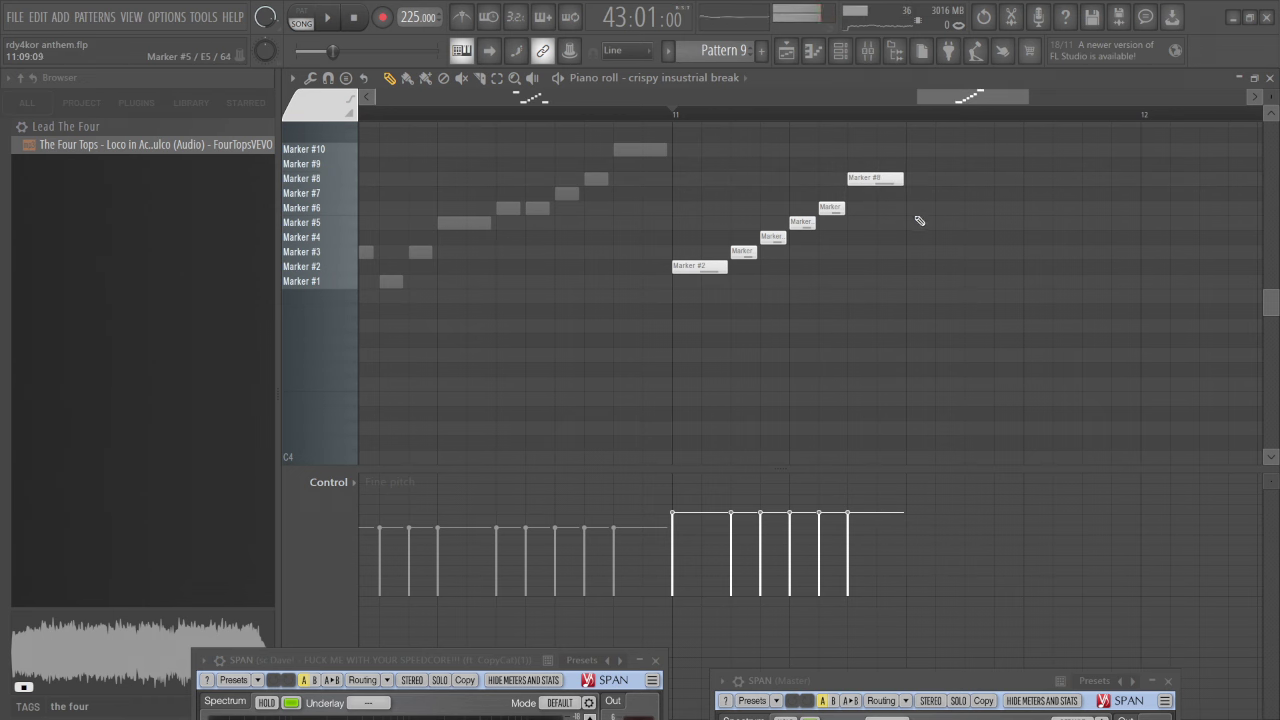
{"action": "scroll", "coordinate": [918, 270], "scroll_direction": "up", "scroll_amount": 3}
{"action": "key", "text": "space"}
{"action": "key", "text": "space"}
Open the KRUMBLE AMEN 1 channel in the piano roll and add a Marker #3 note at step 9 of bar 11
{"action": "key", "text": "F6"}
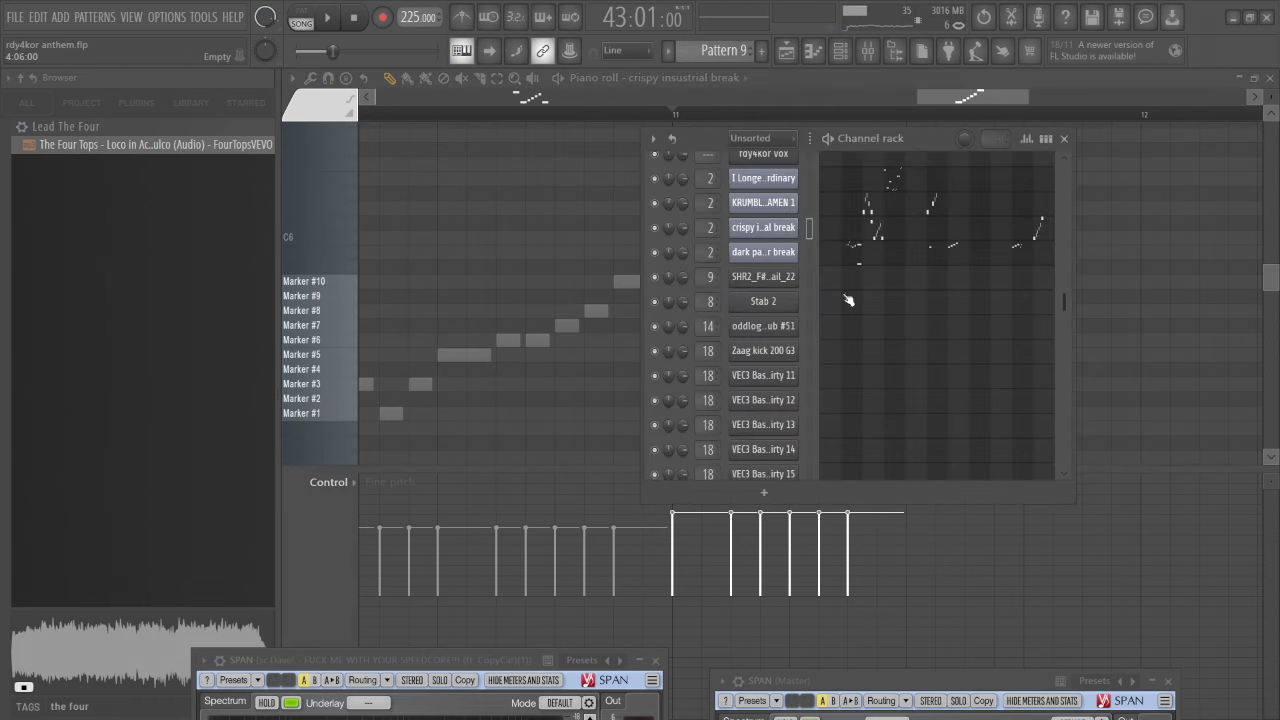
{"action": "scroll", "coordinate": [812, 265], "scroll_direction": "up", "scroll_amount": 3}
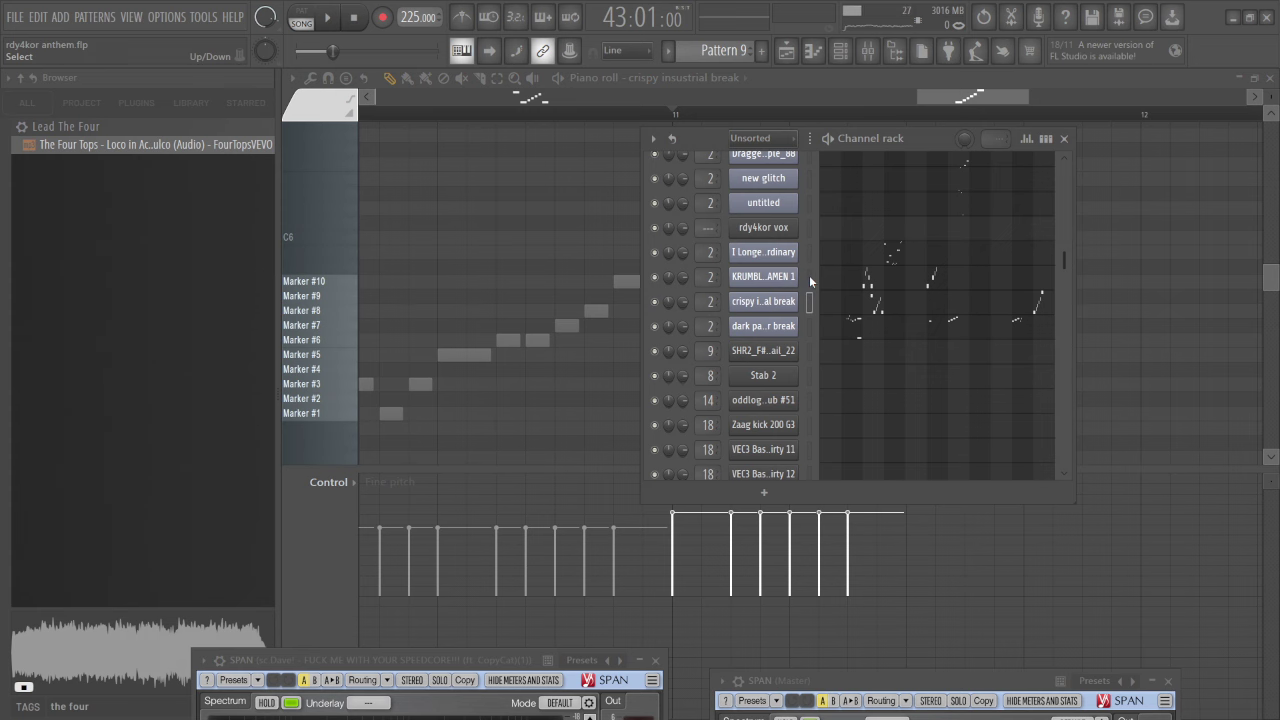
{"action": "left_click", "coordinate": [861, 281]}
{"action": "left_click", "coordinate": [911, 382]}
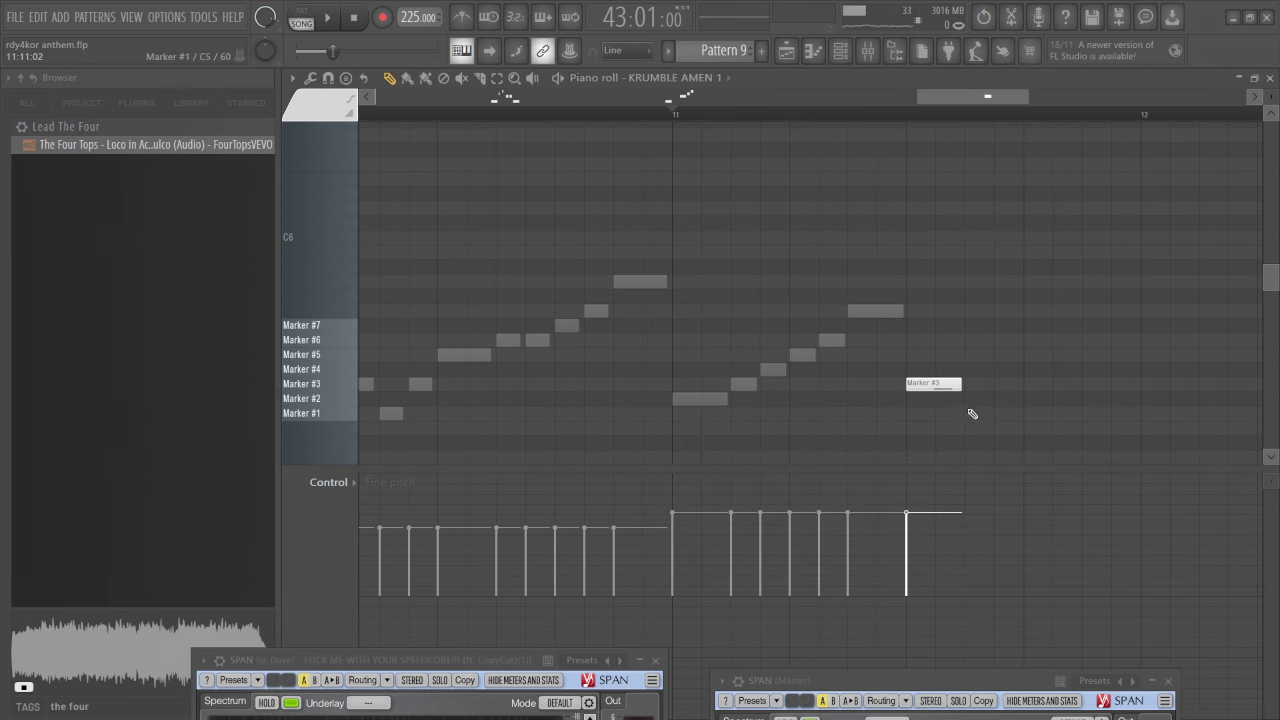
Open the Dragged sample_88 channel in the piano roll, add a Marker #40 note at step 11 of bar 11 and play it back
{"action": "left_click", "coordinate": [840, 50]}
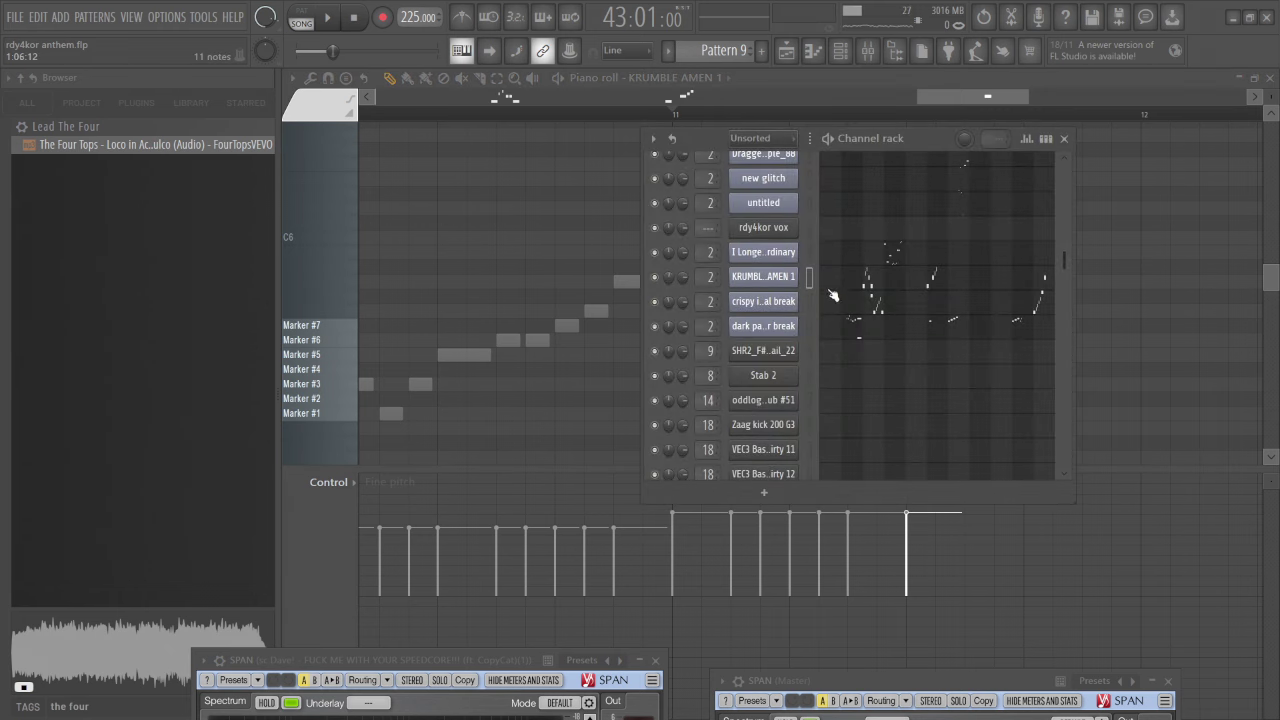
{"action": "scroll", "coordinate": [808, 332], "scroll_direction": "up", "scroll_amount": 6}
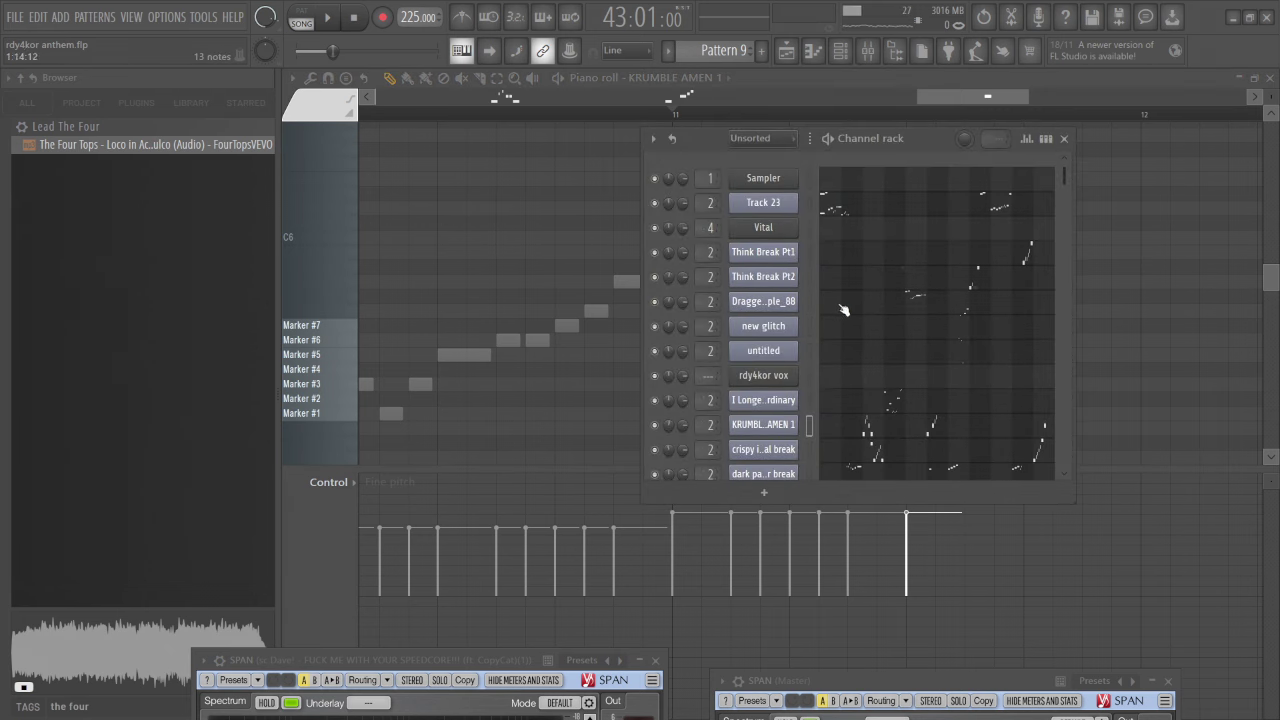
{"action": "left_click", "coordinate": [841, 305]}
{"action": "scroll", "coordinate": [970, 300], "scroll_direction": "up", "scroll_amount": 3}
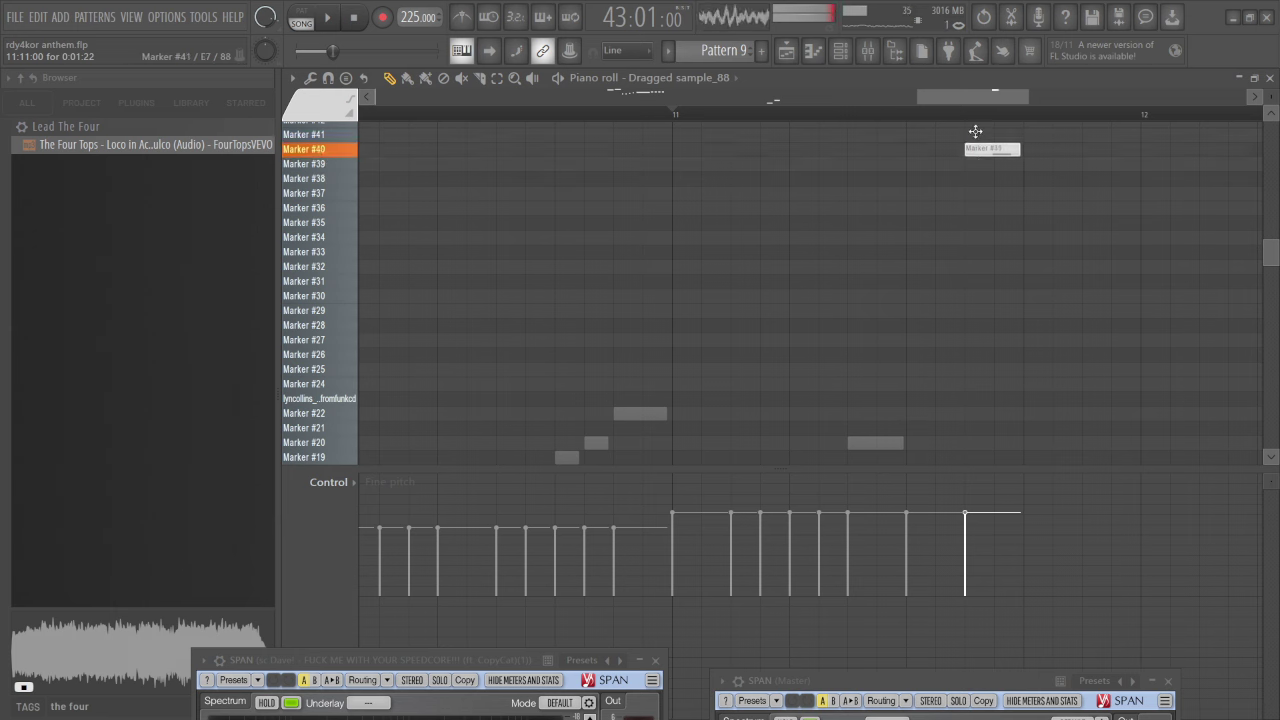
{"action": "key", "text": "space"}
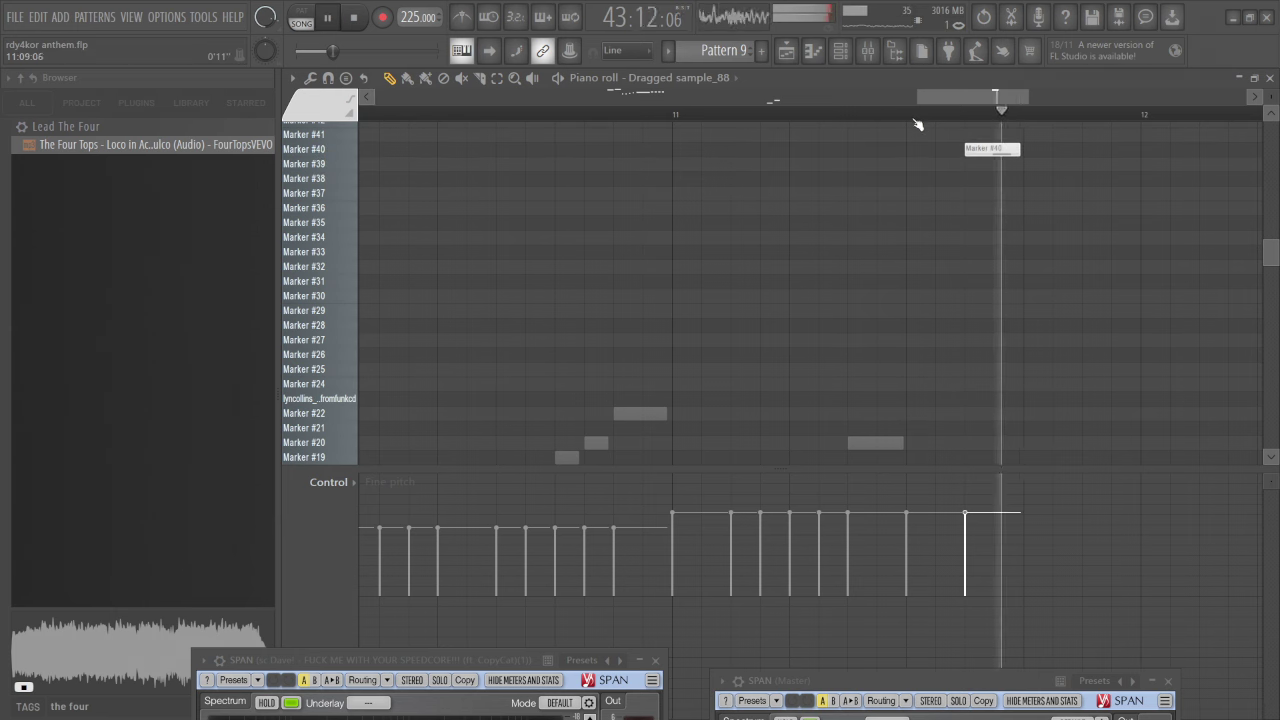
Set playback to start from step 9 of bar 11 and add a Marker #39 note at step 13
{"action": "key", "text": "space"}
{"action": "left_click", "coordinate": [918, 115]}
{"action": "left_click_drag", "start_coordinate": [922, 96], "coordinate": [944, 97]}
{"action": "left_click", "coordinate": [850, 165]}
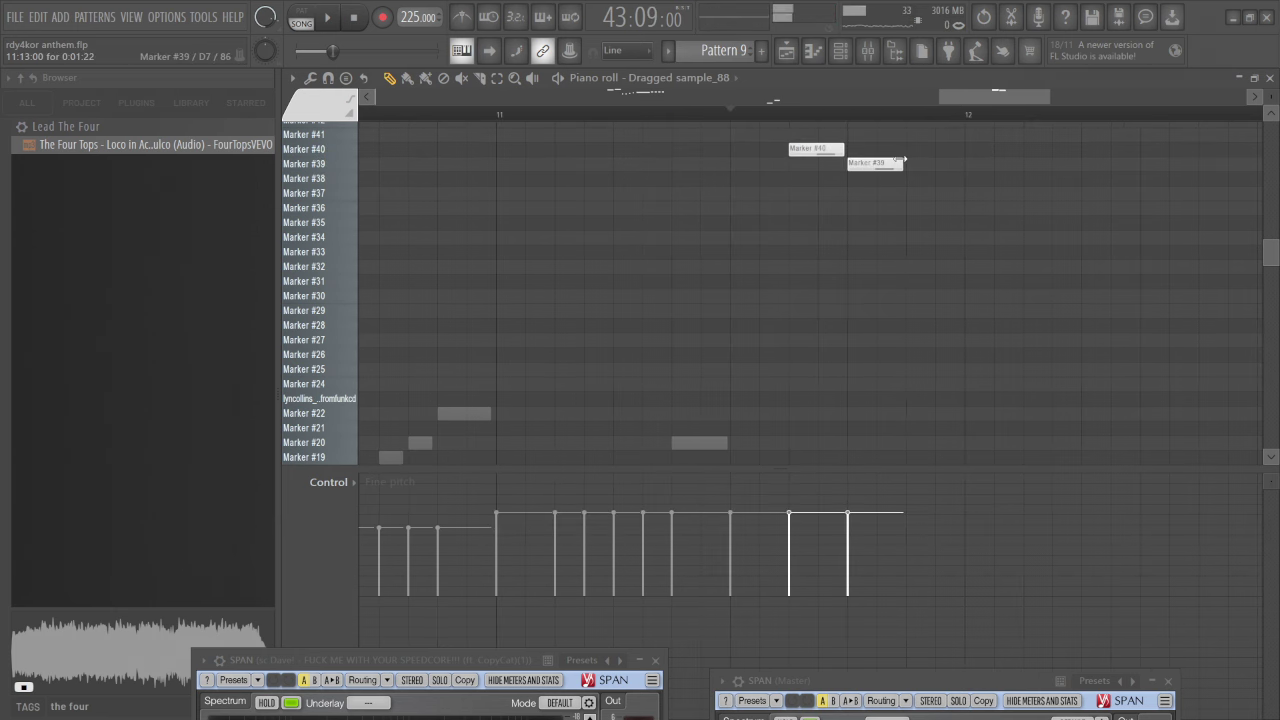
Try a Marker #42 note from Dragged sample_88 at step 15 of bar 11 and play it back
{"action": "scroll", "coordinate": [900, 170], "scroll_direction": "up", "scroll_amount": 3}
{"action": "left_click", "coordinate": [904, 179]}
{"action": "key", "text": "space"}
{"action": "scroll", "coordinate": [874, 186], "scroll_direction": "down", "scroll_amount": 4}
{"action": "key", "text": "space"}
{"action": "scroll", "coordinate": [892, 175], "scroll_direction": "up", "scroll_amount": 4}
{"action": "right_click", "coordinate": [904, 179]}
{"action": "key", "text": "space"}
{"action": "key", "text": "space"}
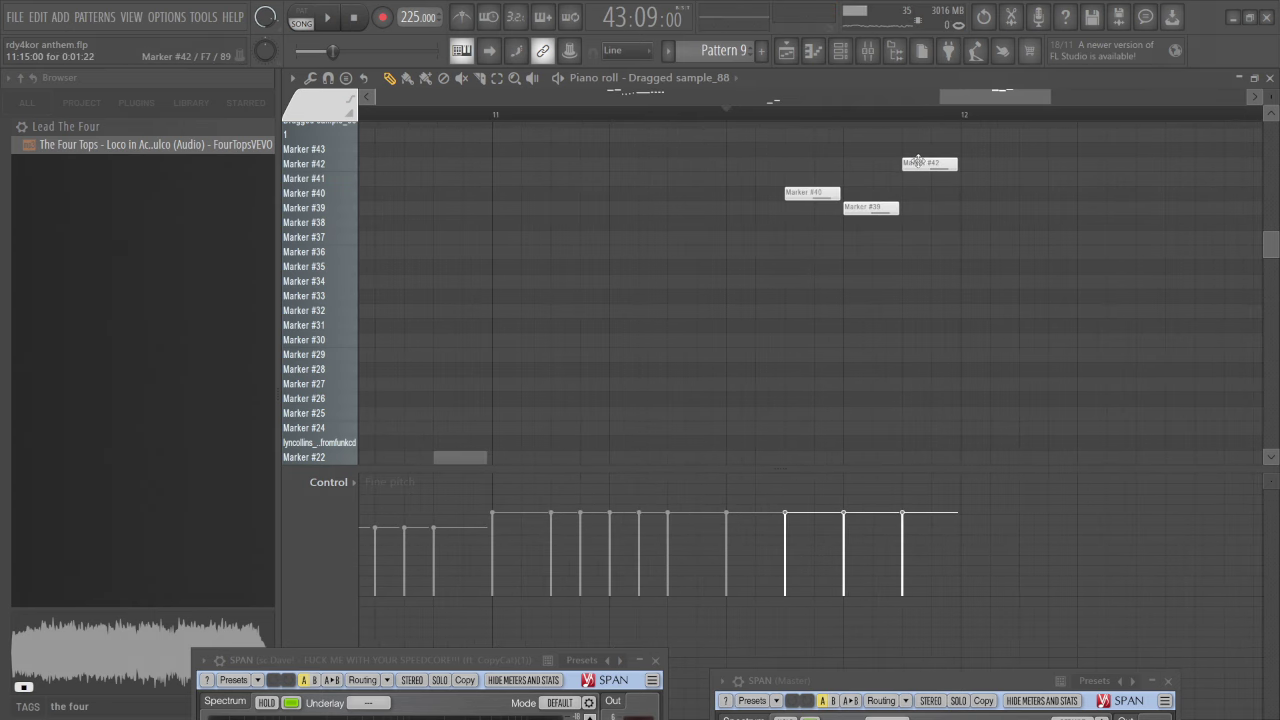
Try the lyncollins slice at step 15 of bar 11, play it back, and delete that note
{"action": "scroll", "coordinate": [911, 180], "scroll_direction": "up", "scroll_amount": 6}
{"action": "left_click", "coordinate": [911, 190]}
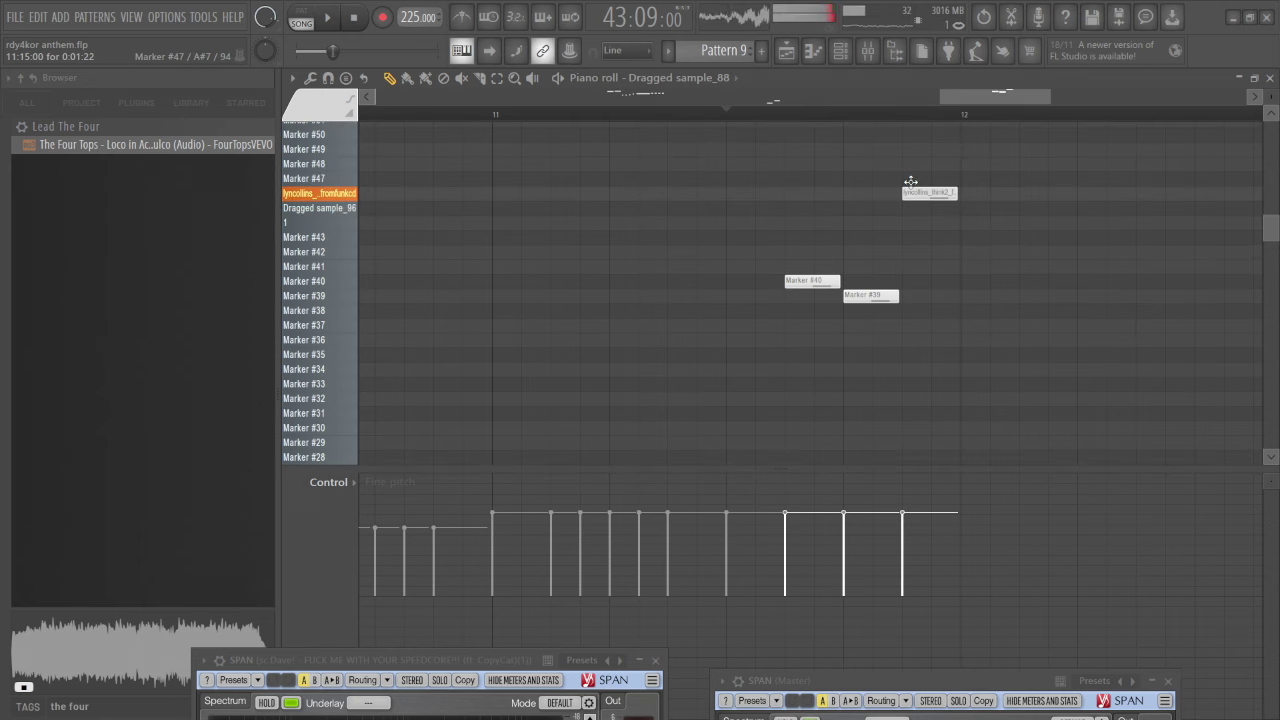
{"action": "key", "text": "space"}
{"action": "key", "text": "space"}
{"action": "right_click", "coordinate": [926, 192]}
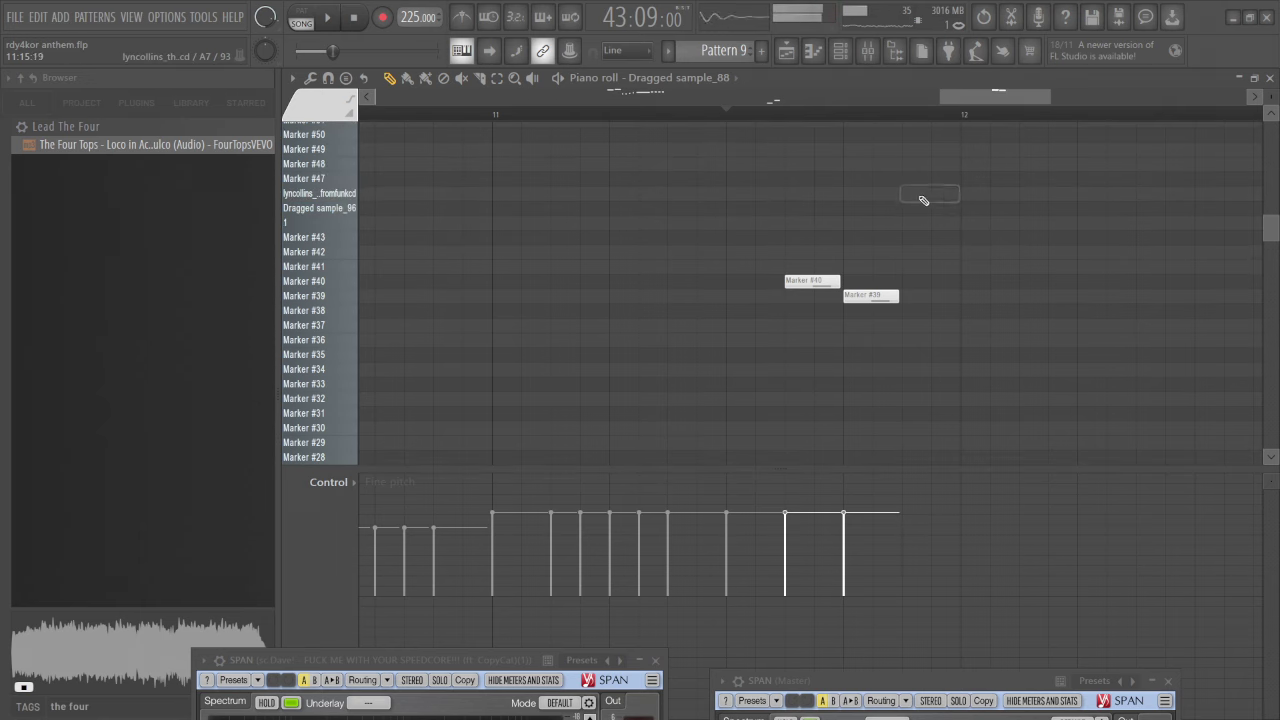
{"action": "scroll", "coordinate": [917, 298], "scroll_direction": "down", "scroll_amount": 3}
{"action": "mouse_move", "coordinate": [917, 298]}
{"action": "left_mouse_down"}
{"action": "mouse_move", "coordinate": [909, 500]}
{"action": "mouse_move", "coordinate": [922, 421]}
{"action": "left_mouse_up"}
{"action": "left_click", "coordinate": [922, 421]}
Open the new glitch channel in the piano roll, add Marker #100 and Marker #97 notes at steps 15 and 16 of bar 11, and play them back
{"action": "left_click", "coordinate": [842, 51]}
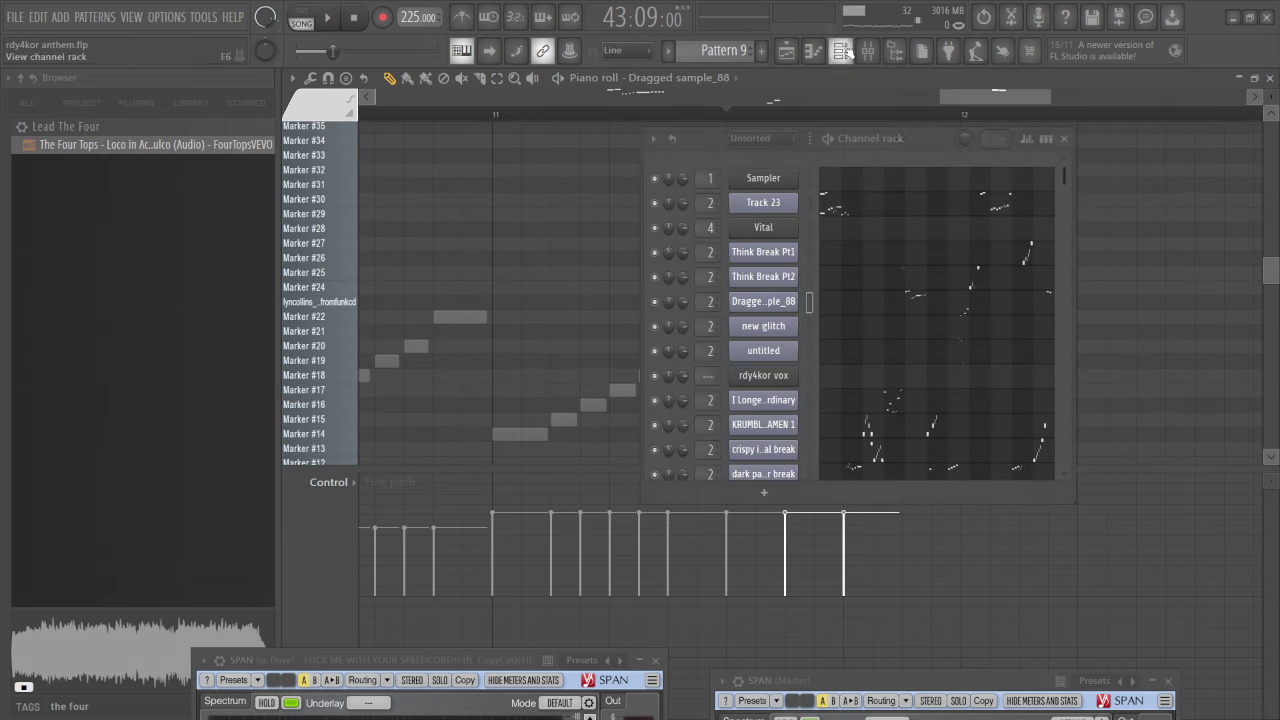
{"action": "left_click", "coordinate": [850, 336]}
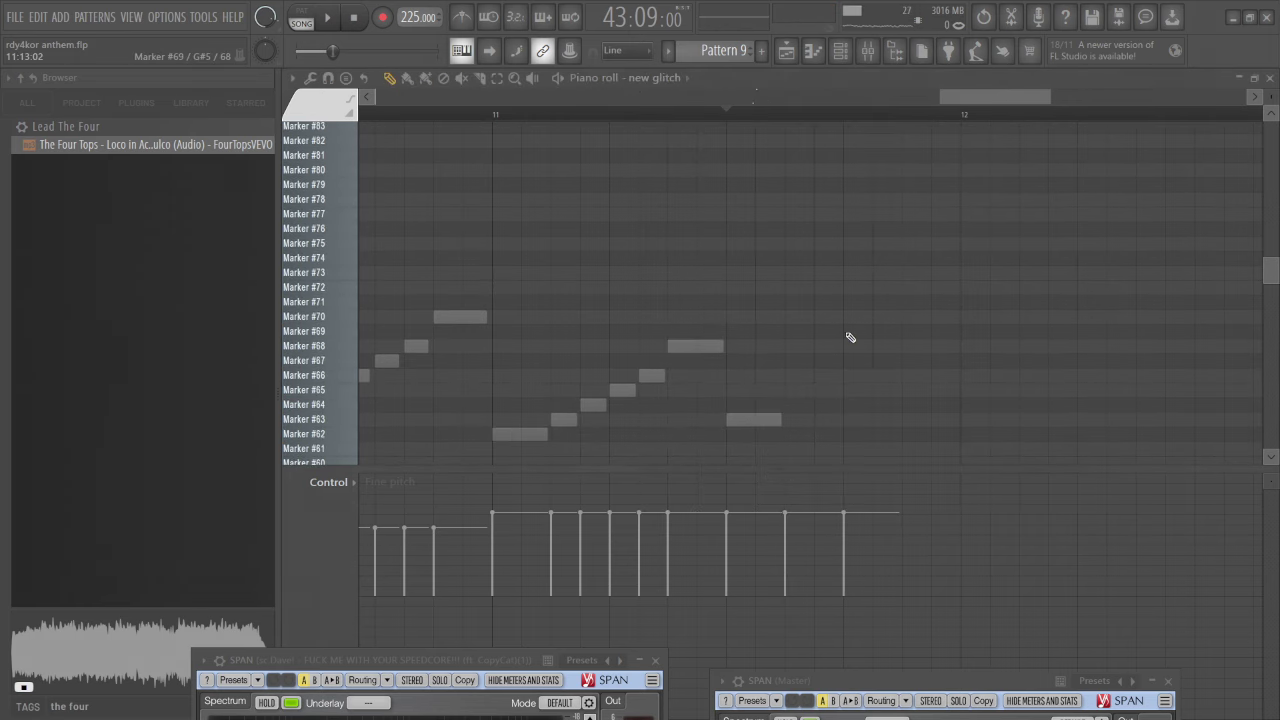
{"action": "mouse_move", "coordinate": [924, 316]}
{"action": "left_mouse_down"}
{"action": "mouse_move", "coordinate": [908, 234]}
{"action": "mouse_move", "coordinate": [913, 100]}
{"action": "mouse_move", "coordinate": [933, 138]}
{"action": "left_mouse_up"}
{"action": "key", "text": "space"}
{"action": "key", "text": "space"}
{"action": "key", "text": "space"}
{"action": "left_click", "coordinate": [942, 181]}
{"action": "key", "text": "space"}
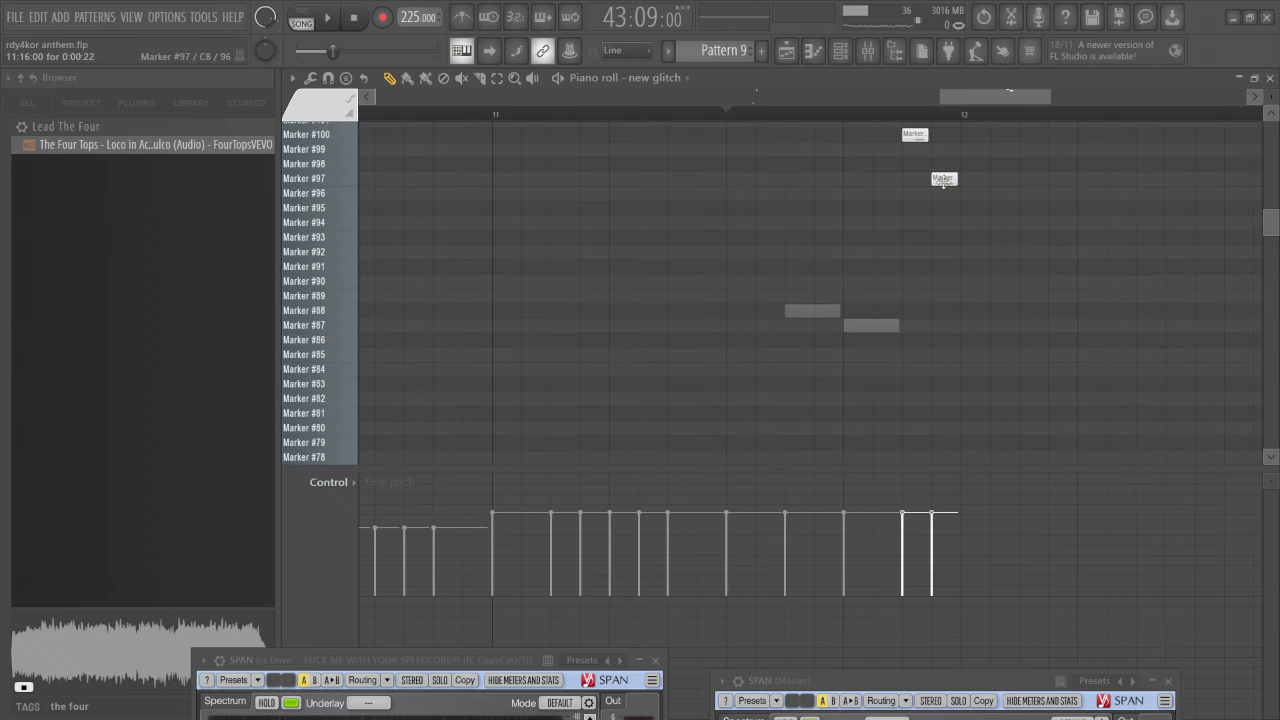
Shorten the Marker #100 and Marker #97 notes at the end of bar 11 to less than half a step and audition them
{"action": "left_click_drag", "start_coordinate": [975, 188], "coordinate": [926, 136]}
{"action": "scroll", "coordinate": [931, 166], "scroll_direction": "up", "scroll_amount": 3}
{"action": "key", "text": "space"}
{"action": "key", "text": "space"}
{"action": "key", "text": "space"}
{"action": "key", "text": "space"}
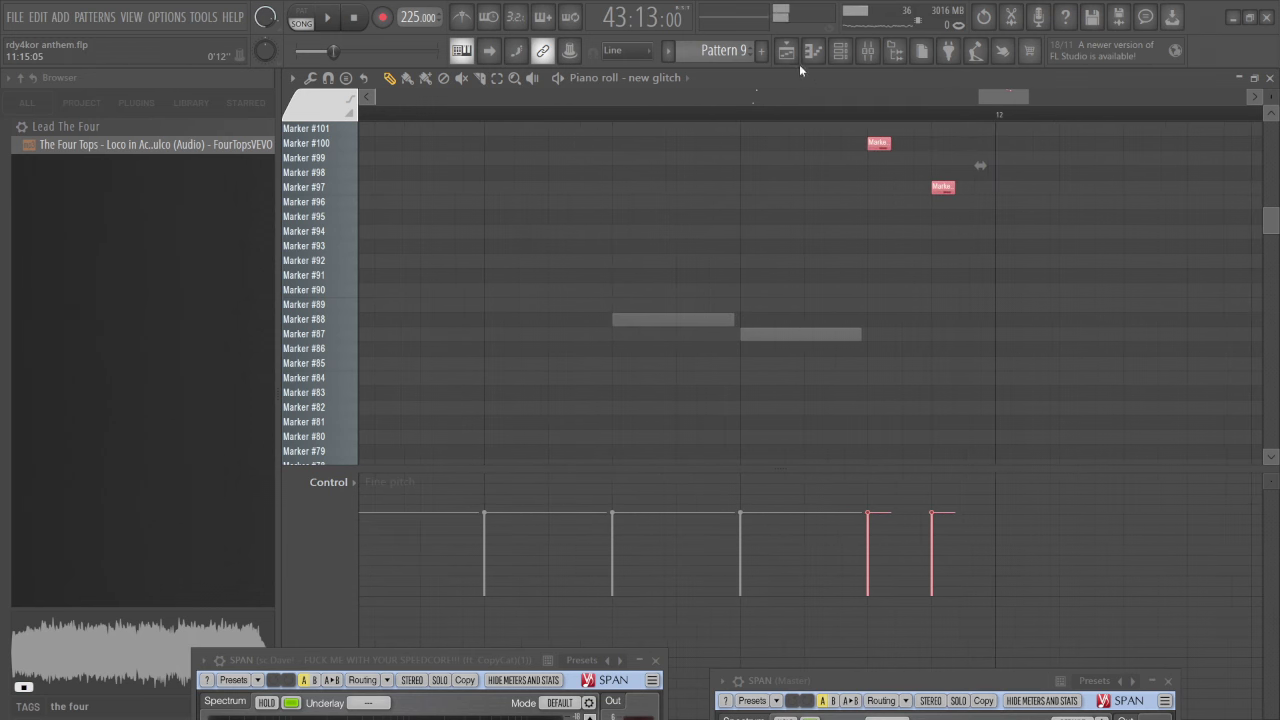
Show the playlist arrangement and play it back from step 13 of bar 43
{"action": "left_click", "coordinate": [797, 52]}
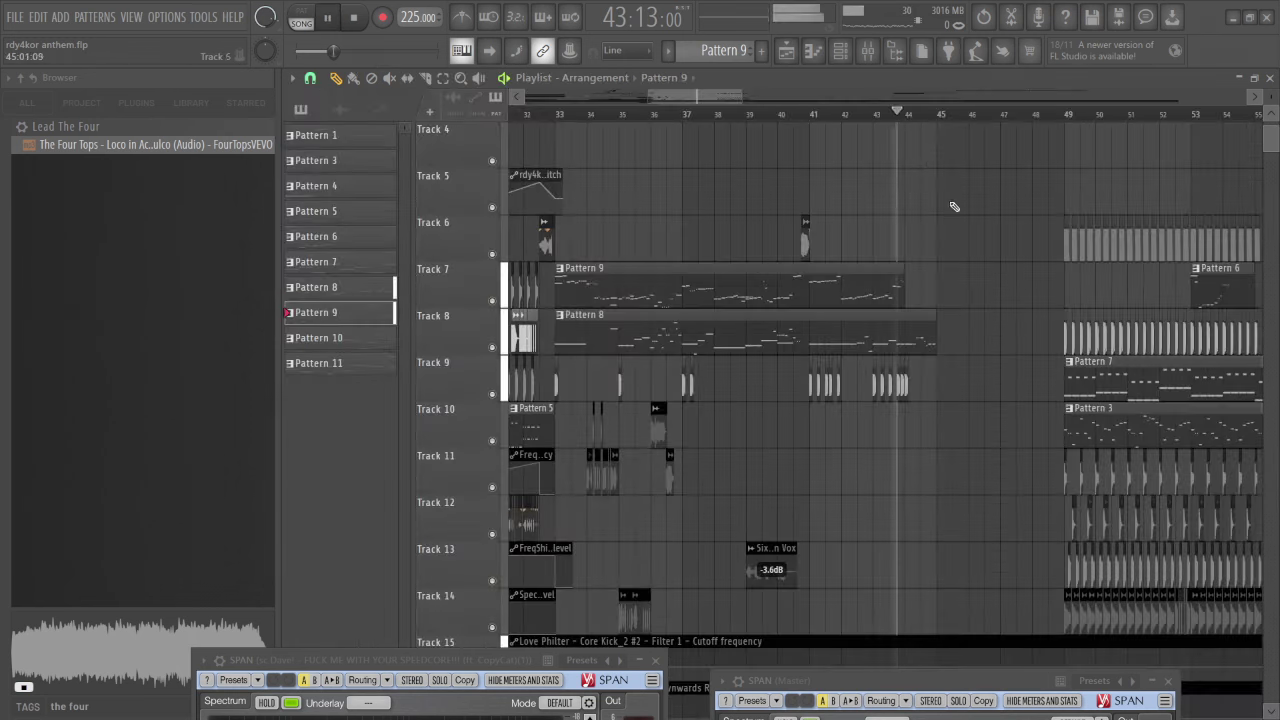
{"action": "key", "text": "space"}
{"action": "key", "text": "space"}
{"action": "scroll", "coordinate": [971, 286], "scroll_direction": "down", "scroll_amount": 2}
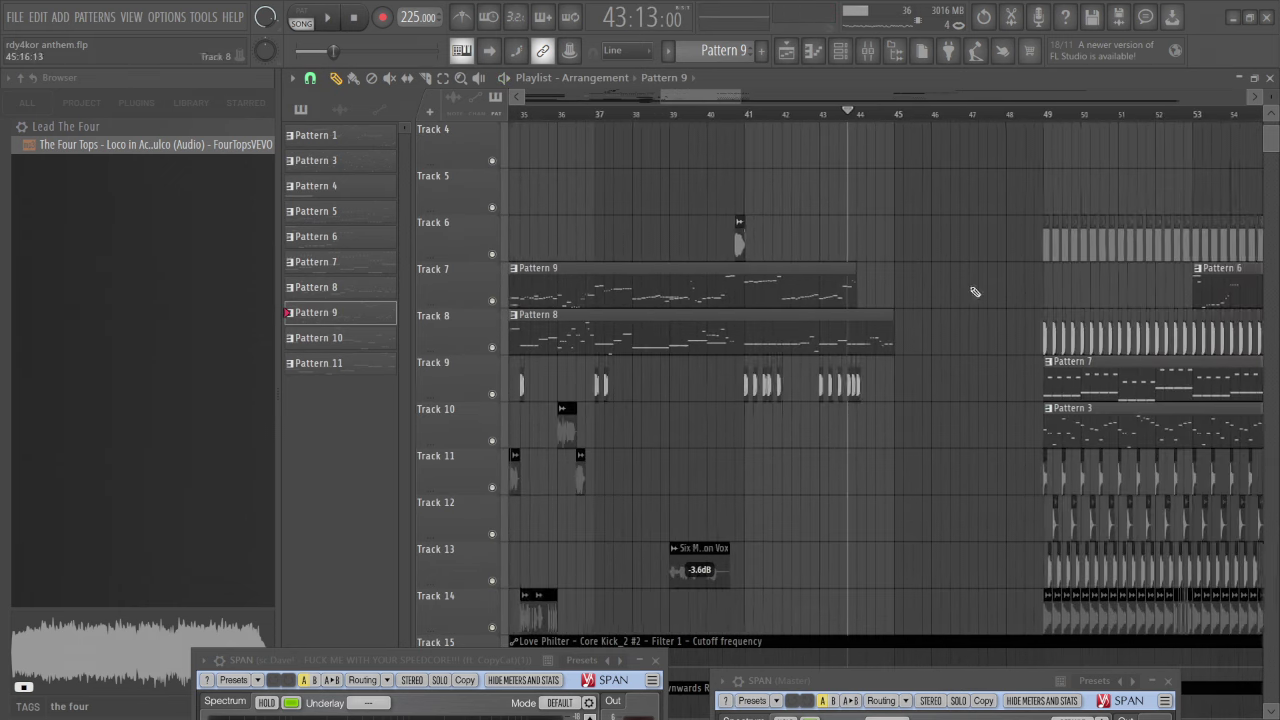
{"action": "scroll", "coordinate": [822, 140], "scroll_direction": "down", "scroll_amount": 3}
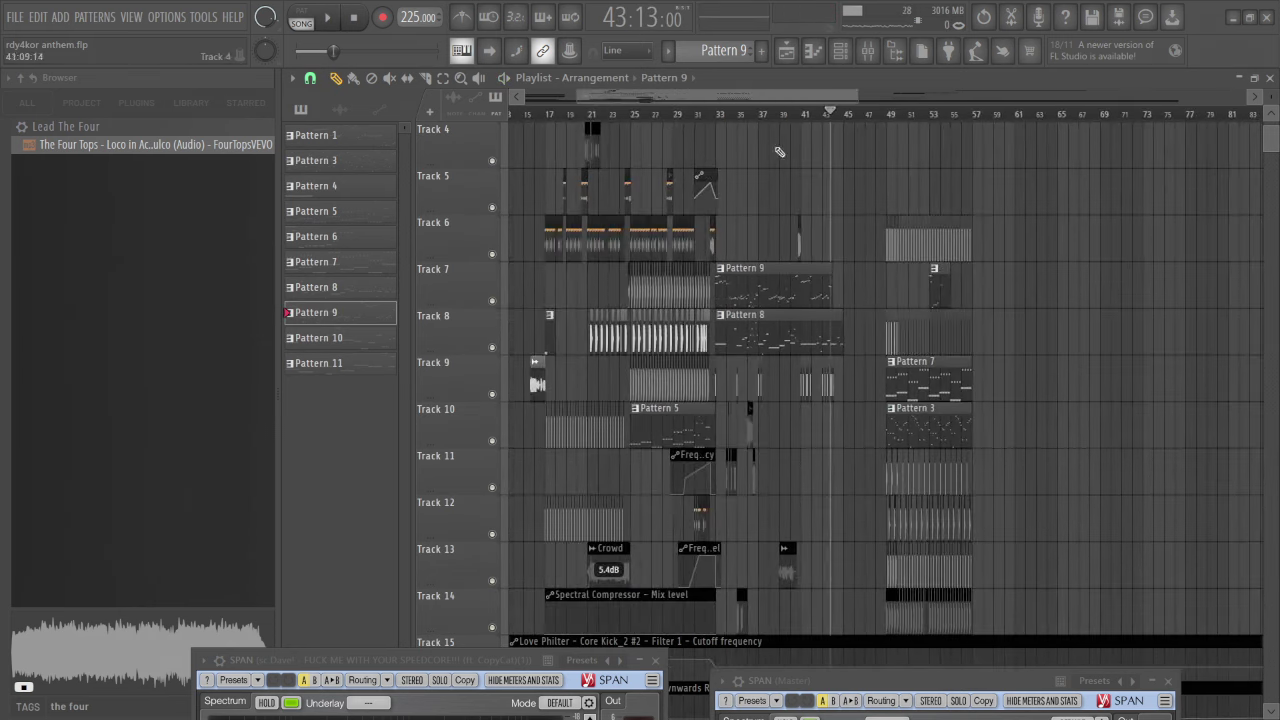
Set song playback to start from step 9 of bar 15, before the Track 9 vocal clip, and start it
{"action": "left_click", "coordinate": [675, 116]}
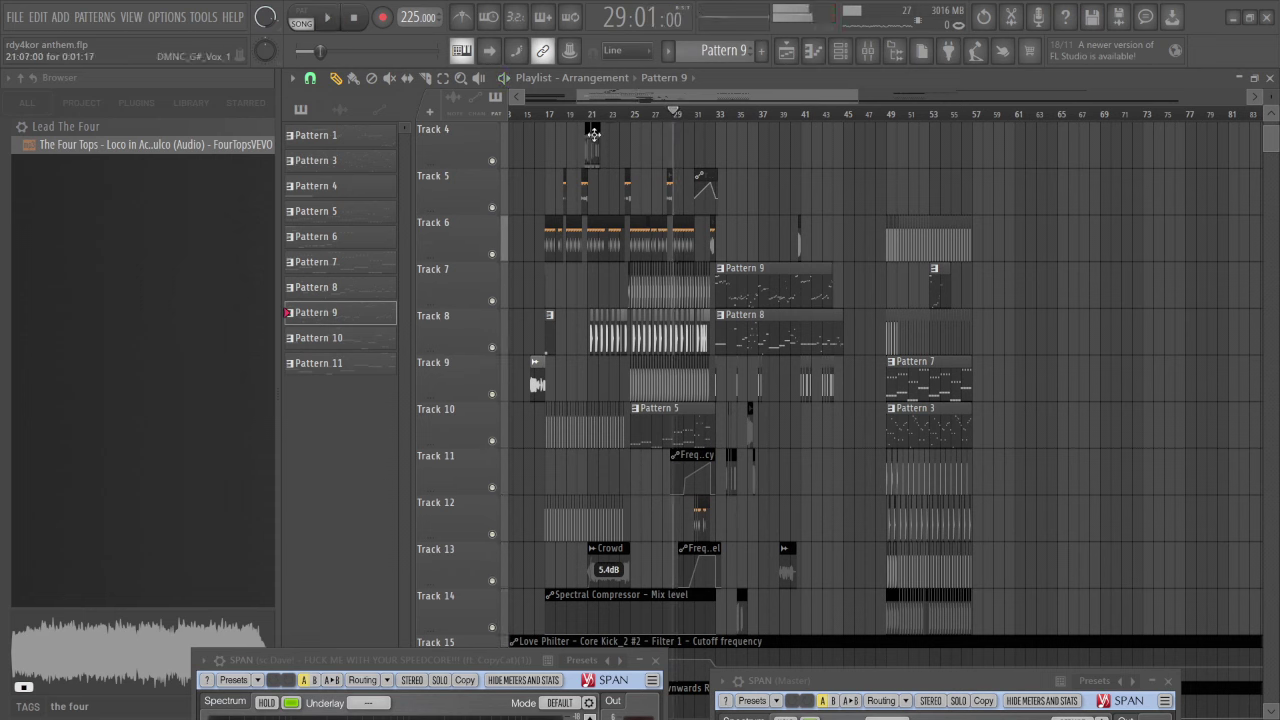
{"action": "left_click", "coordinate": [538, 116]}
{"action": "key", "text": "space"}
{"action": "key", "text": "space"}
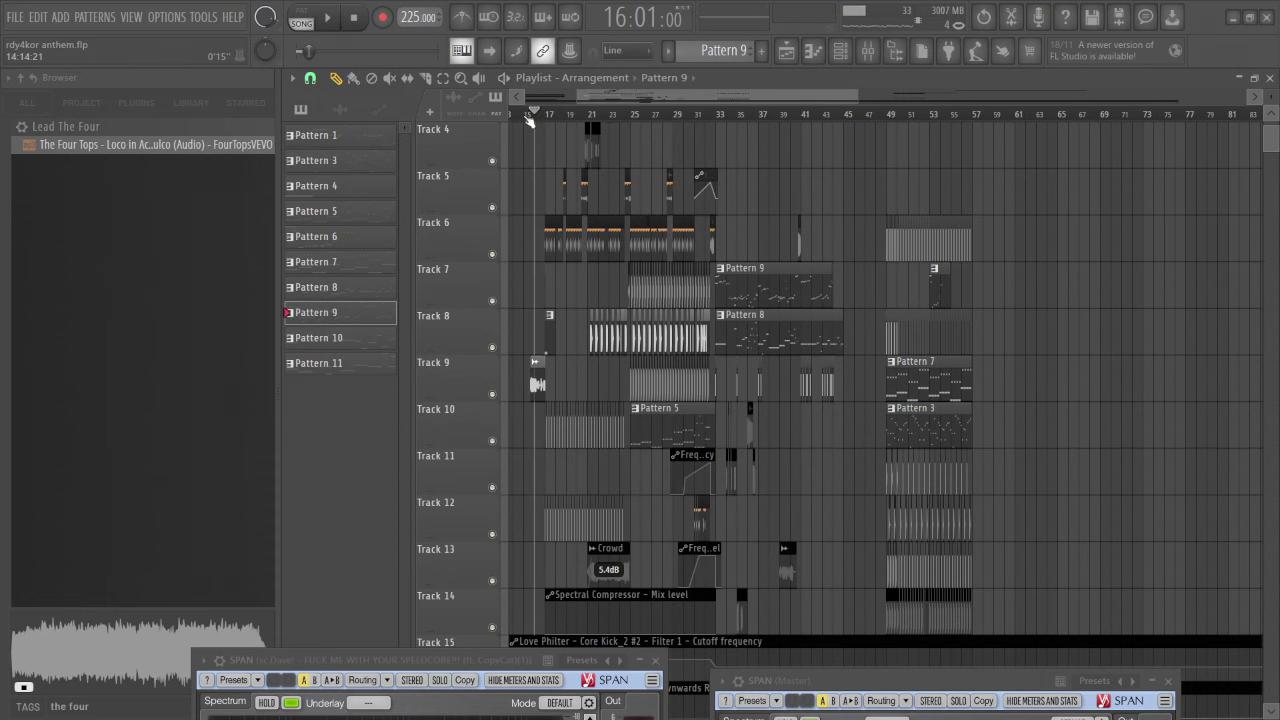
{"action": "left_click", "coordinate": [528, 117]}
{"action": "scroll", "coordinate": [512, 328], "scroll_direction": "up", "scroll_amount": 2}
{"action": "scroll", "coordinate": [512, 328], "scroll_direction": "up", "scroll_amount": 4}
{"action": "key", "text": "space"}
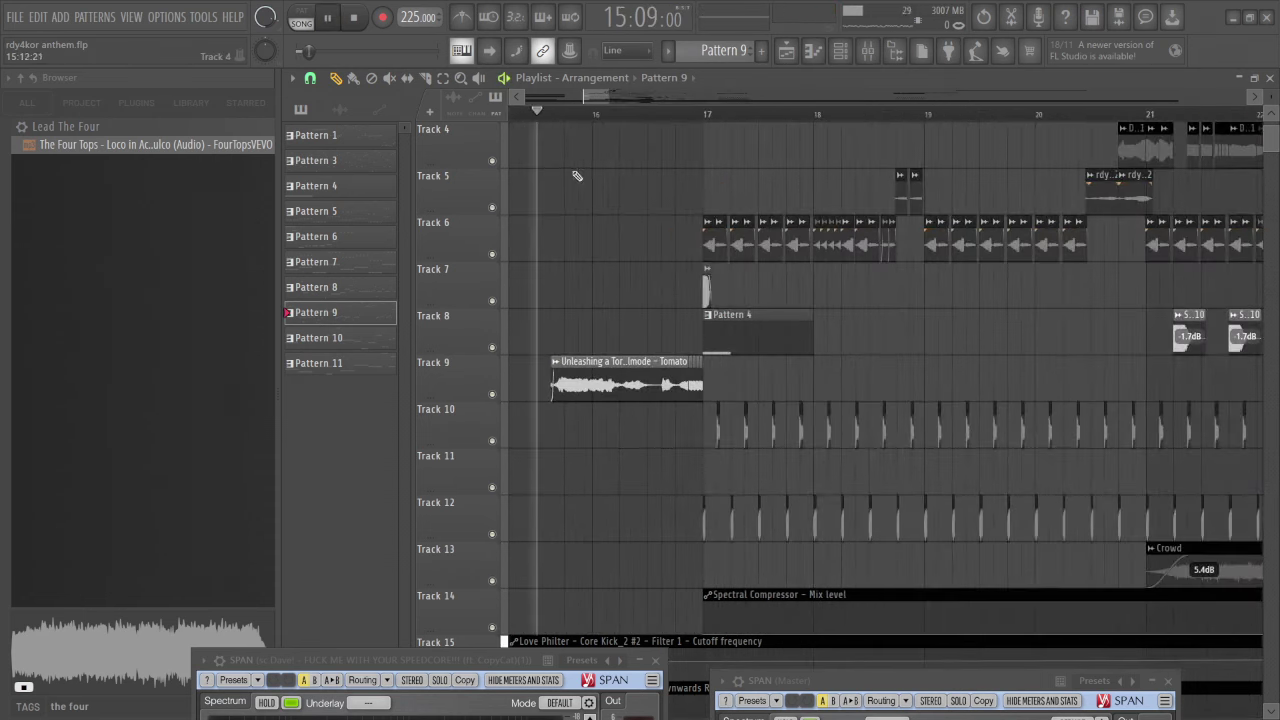
Listen through bars 17 to 28 while reviewing the playlist tracks and checking the levels in the mixer
{"action": "scroll", "coordinate": [607, 279], "scroll_direction": "down", "scroll_amount": 2}
{"action": "scroll", "coordinate": [607, 279], "scroll_direction": "down", "scroll_amount": 3}
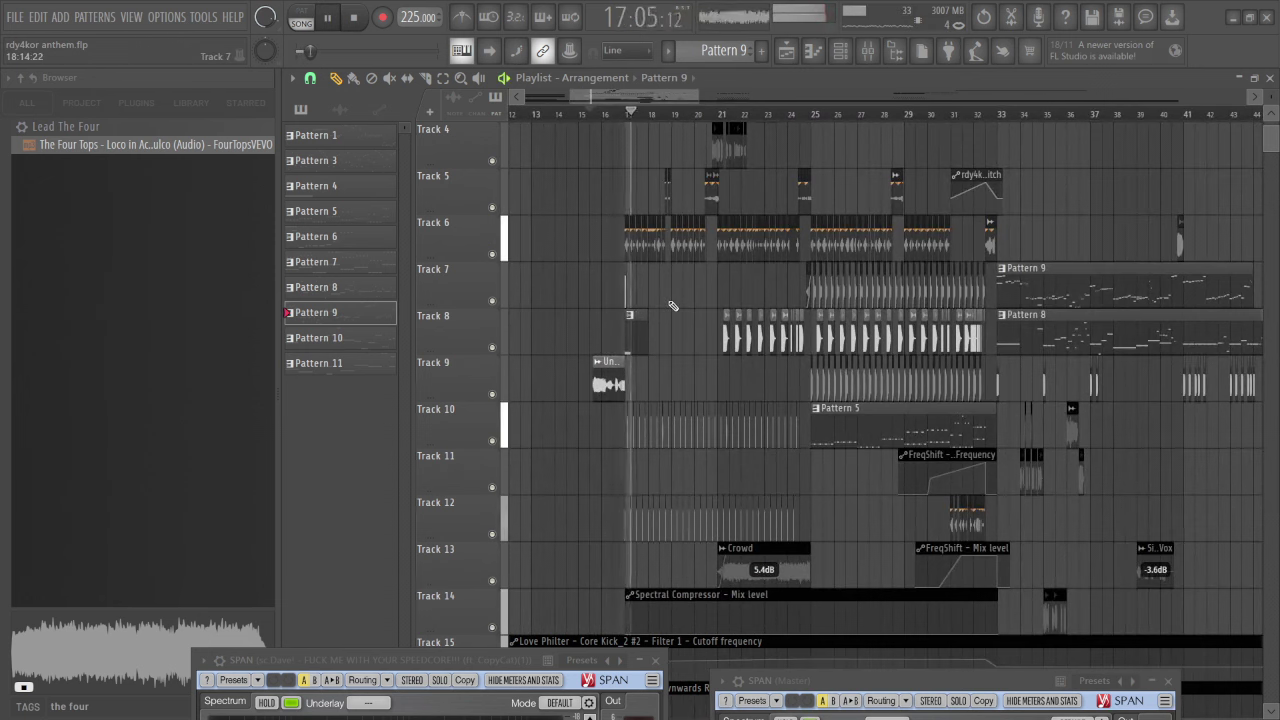
{"action": "scroll", "coordinate": [665, 298], "scroll_direction": "up", "scroll_amount": 3}
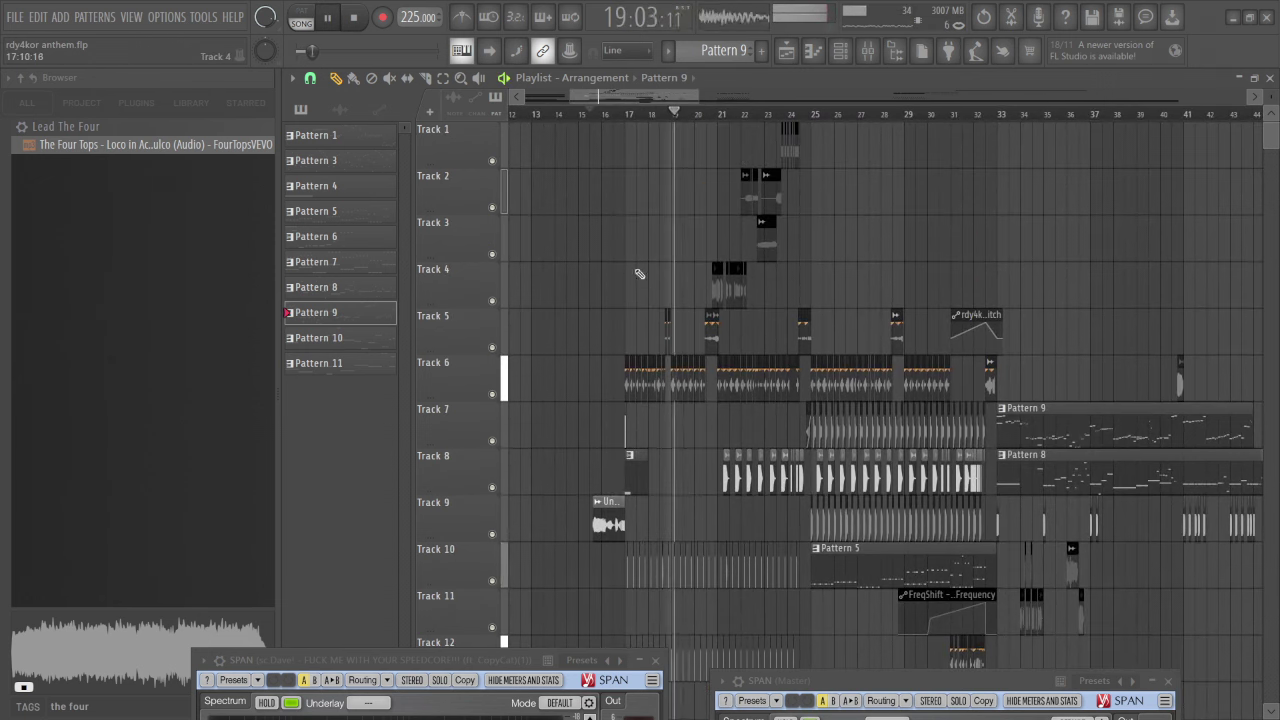
{"action": "scroll", "coordinate": [676, 99], "scroll_direction": "down", "scroll_amount": 1}
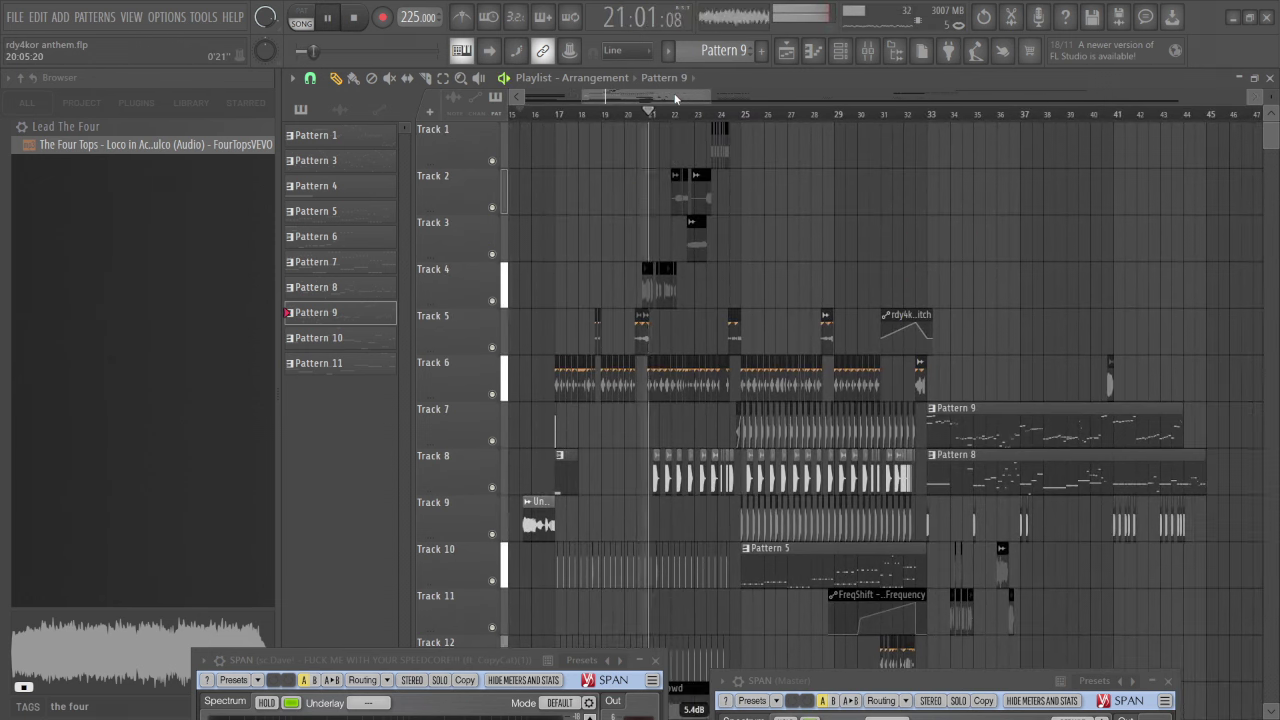
{"action": "scroll", "coordinate": [784, 204], "scroll_direction": "down", "scroll_amount": 10}
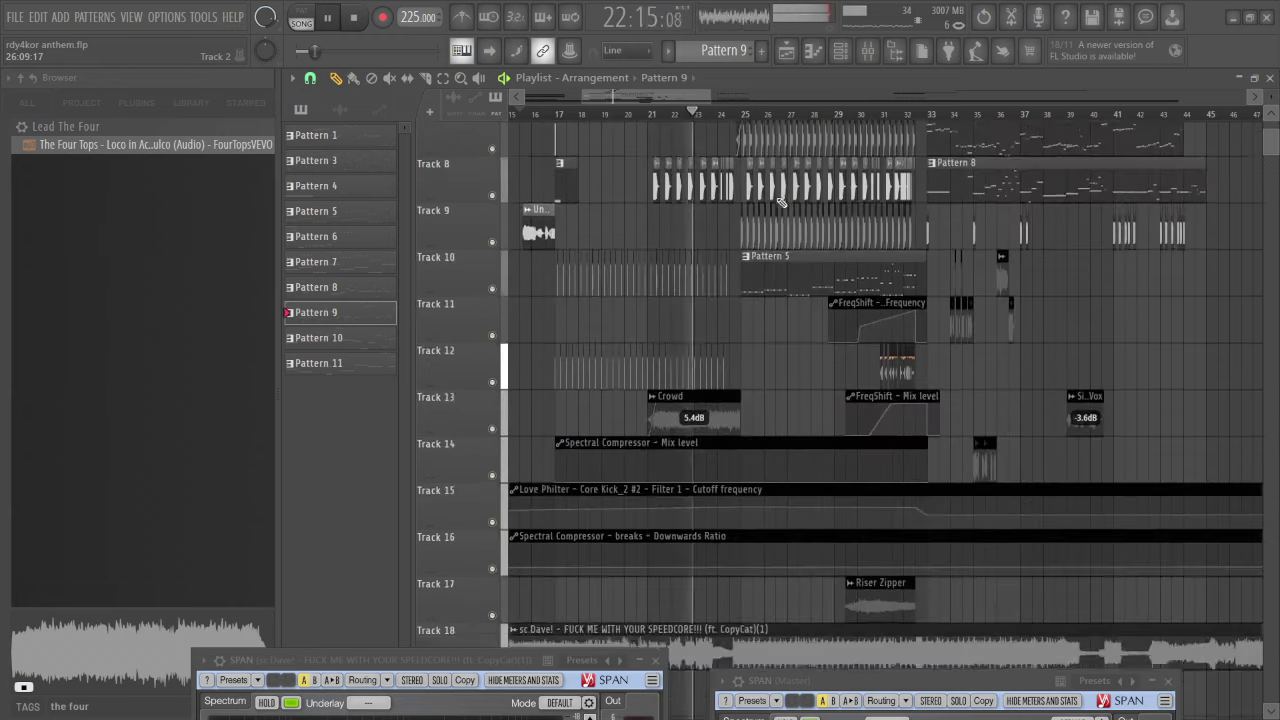
{"action": "scroll", "coordinate": [786, 206], "scroll_direction": "up", "scroll_amount": 8}
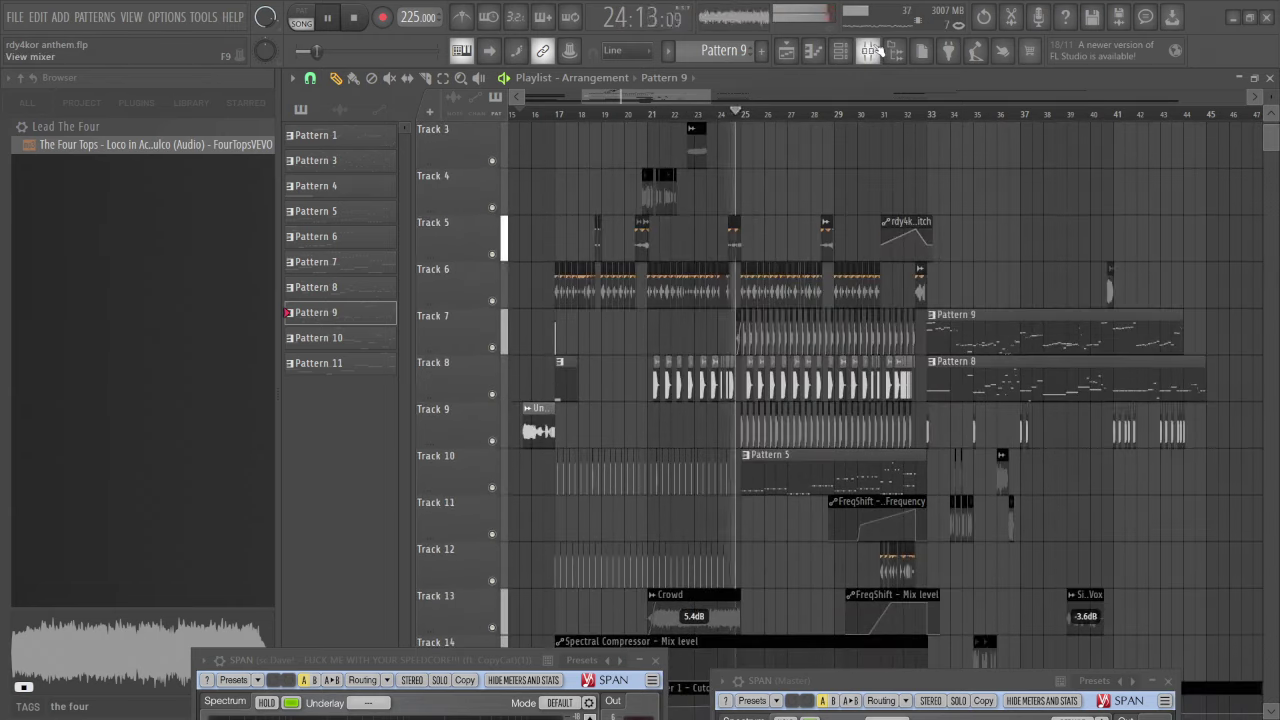
{"action": "left_click", "coordinate": [870, 52]}
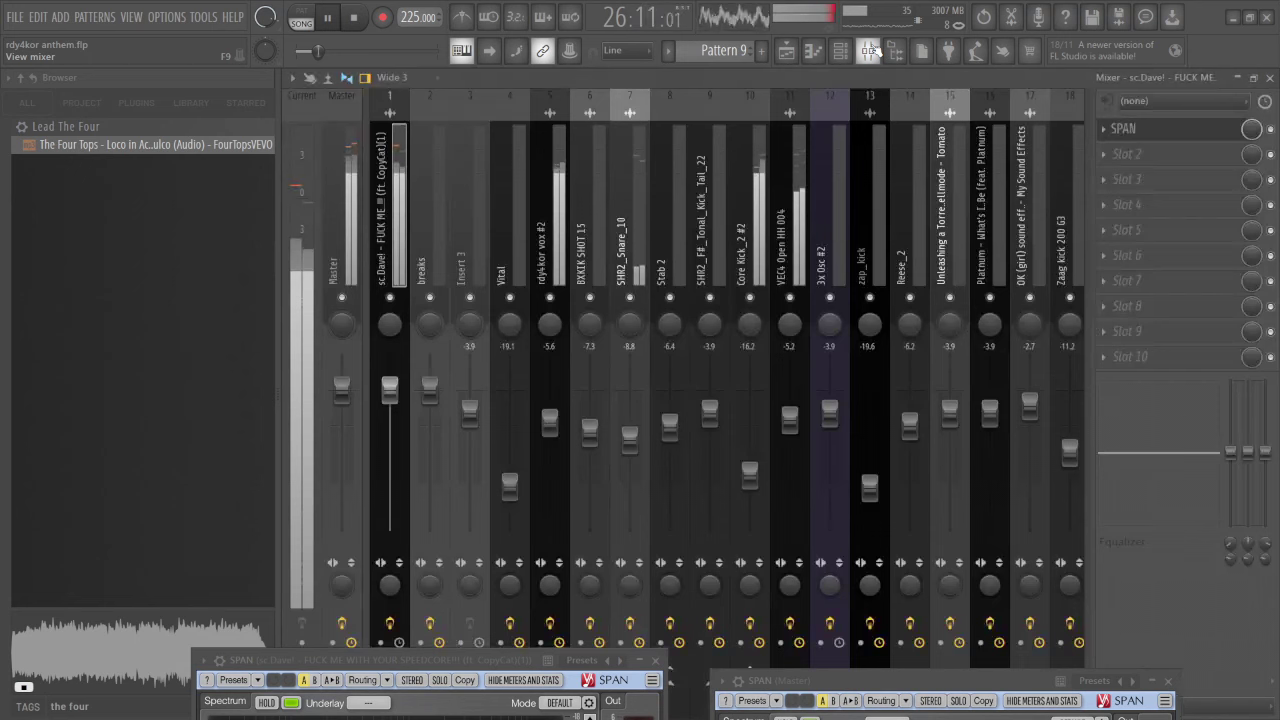
{"action": "left_click", "coordinate": [870, 52]}
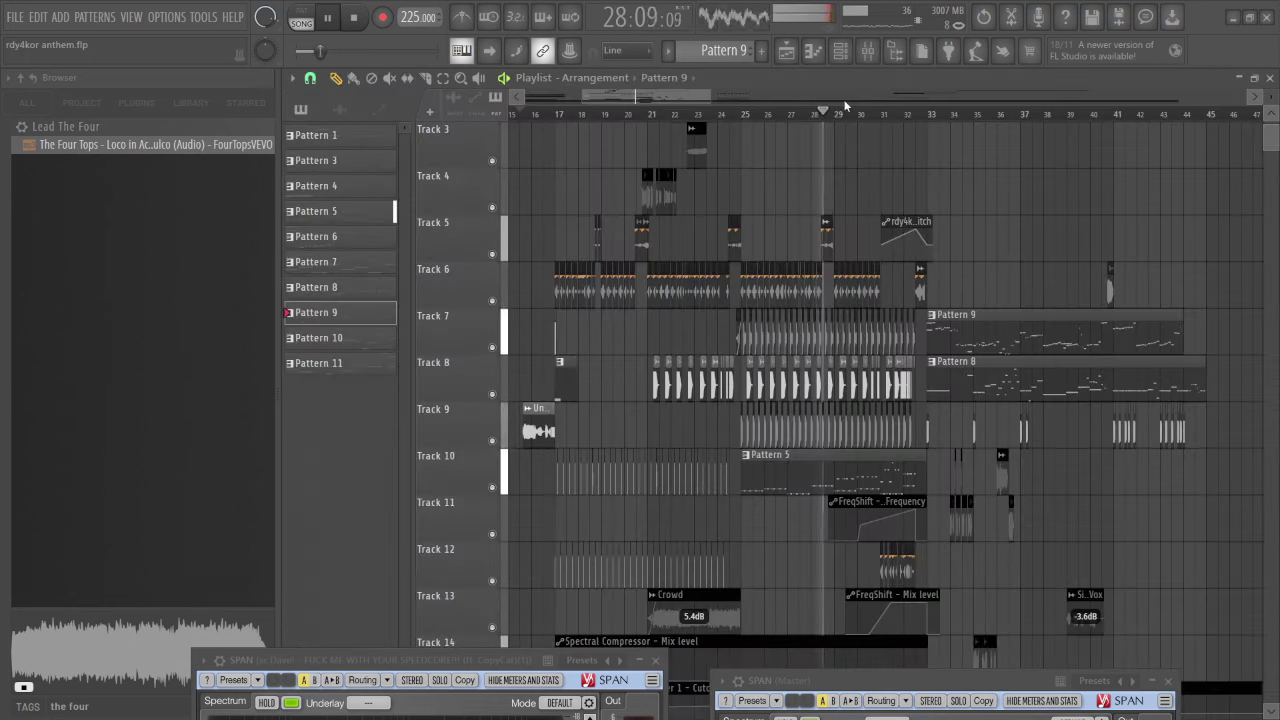
Follow the playback from bar 28 through the Pattern 8 and Pattern 9 section up to bar 43
{"action": "scroll", "coordinate": [833, 97], "scroll_direction": "right", "scroll_amount": 4}
{"action": "scroll", "coordinate": [764, 122], "scroll_direction": "up", "scroll_amount": 1}
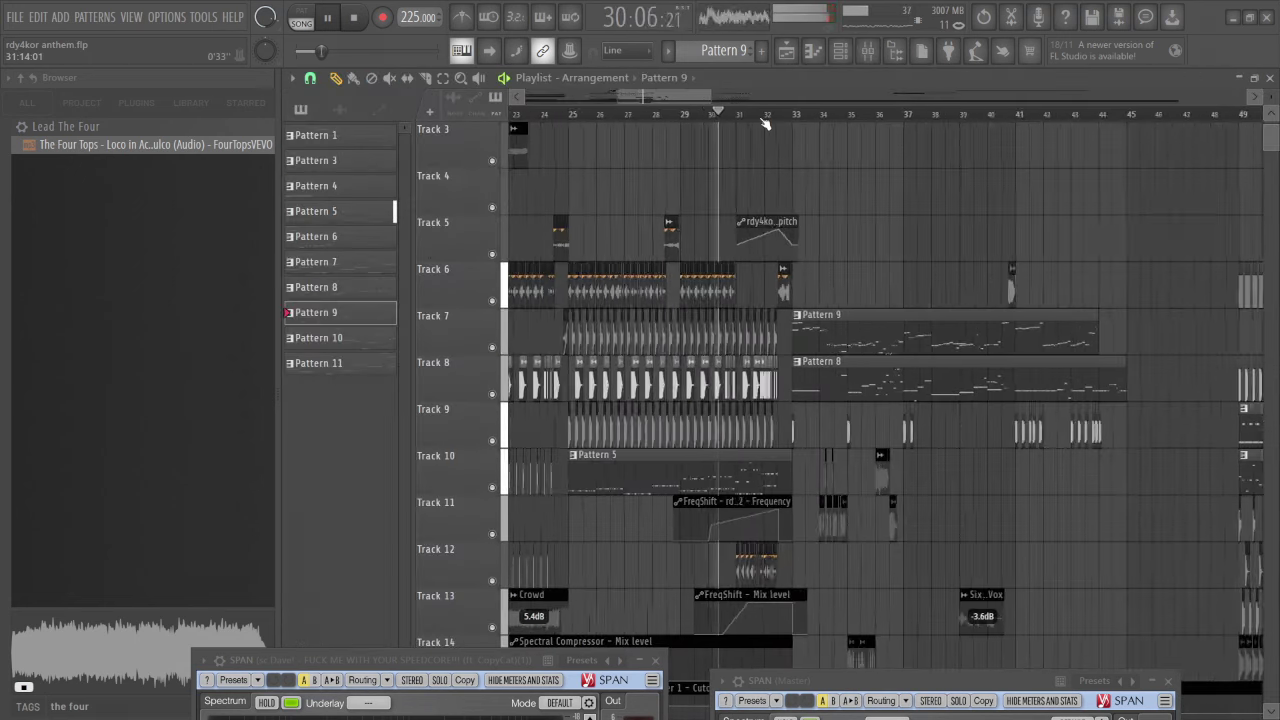
{"action": "scroll", "coordinate": [820, 131], "scroll_direction": "up", "scroll_amount": 2}
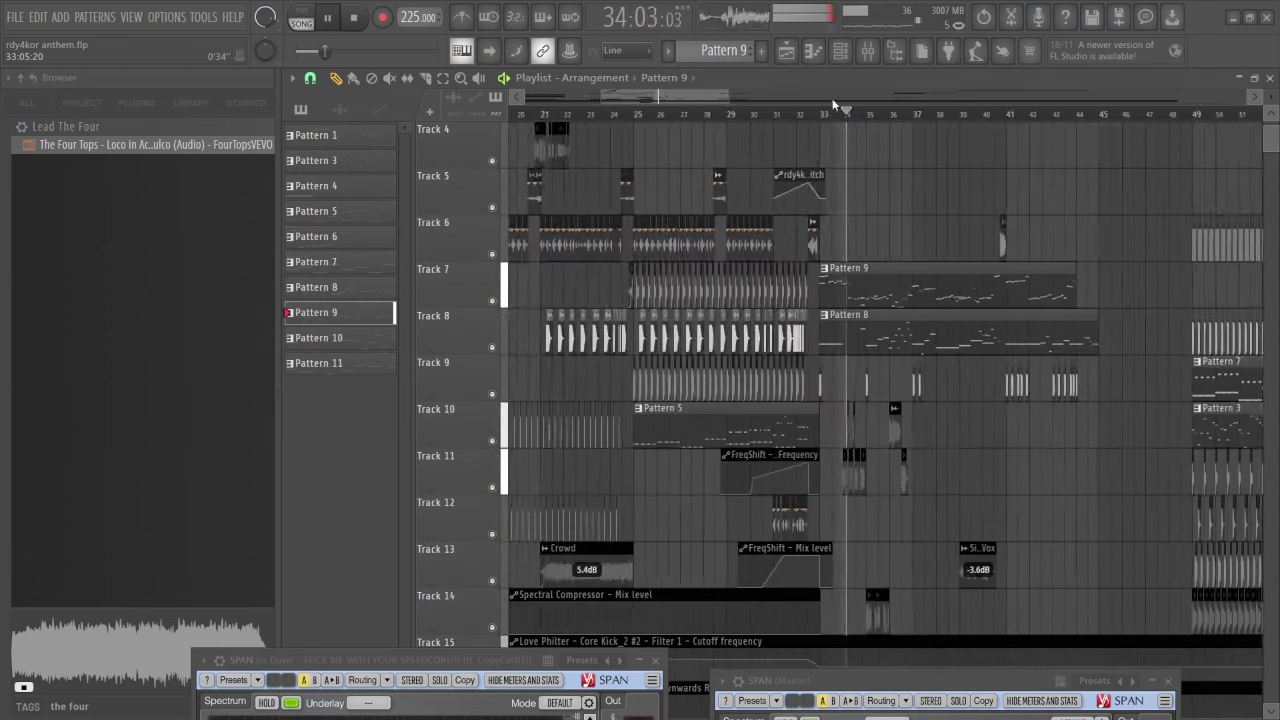
{"action": "scroll", "coordinate": [820, 115], "scroll_direction": "down", "scroll_amount": 2}
{"action": "scroll", "coordinate": [803, 120], "scroll_direction": "up", "scroll_amount": 1}
{"action": "scroll", "coordinate": [830, 170], "scroll_direction": "down", "scroll_amount": 4}
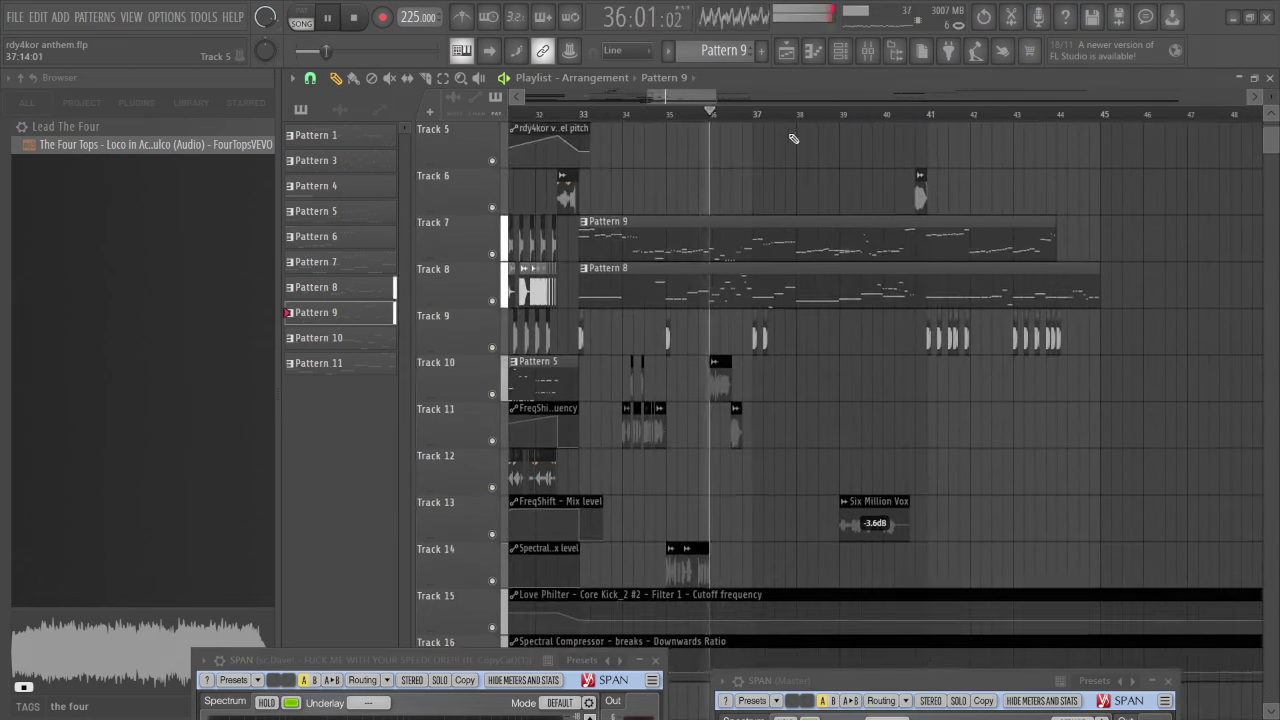
{"action": "scroll", "coordinate": [850, 190], "scroll_direction": "up", "scroll_amount": 5}
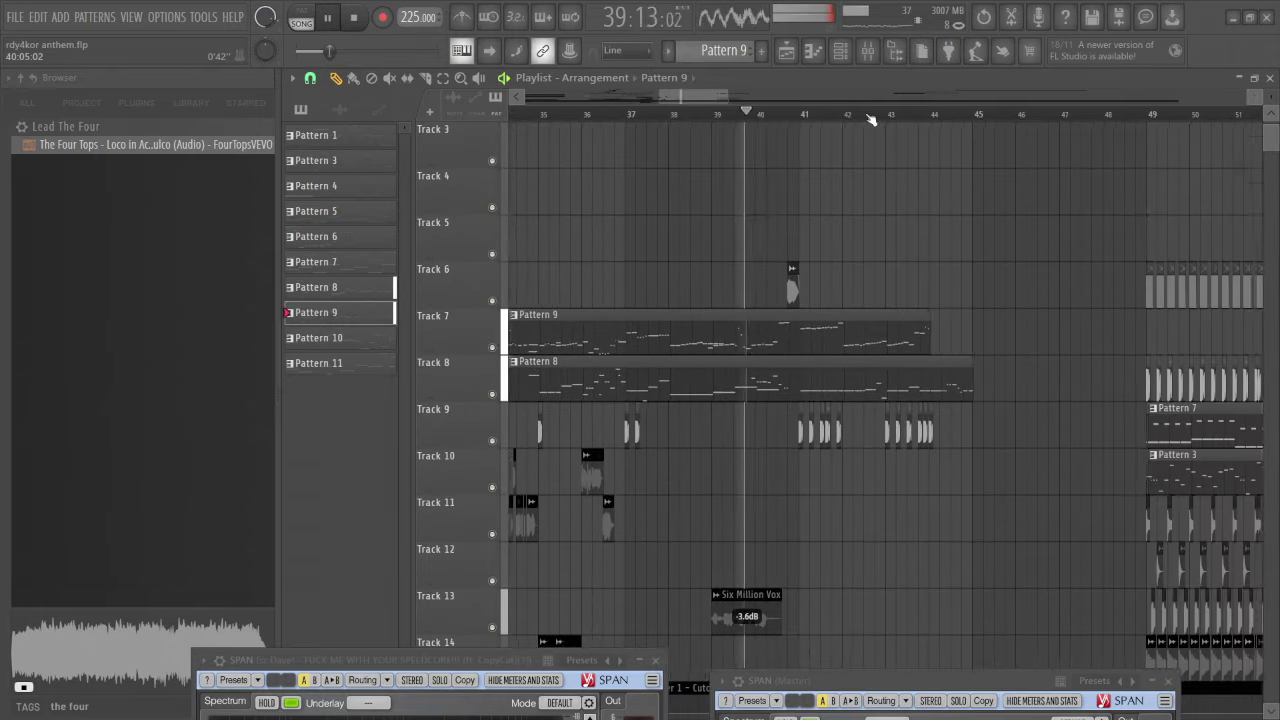
{"action": "scroll", "coordinate": [851, 171], "scroll_direction": "down", "scroll_amount": 3}
{"action": "scroll", "coordinate": [863, 120], "scroll_direction": "down", "scroll_amount": 2}
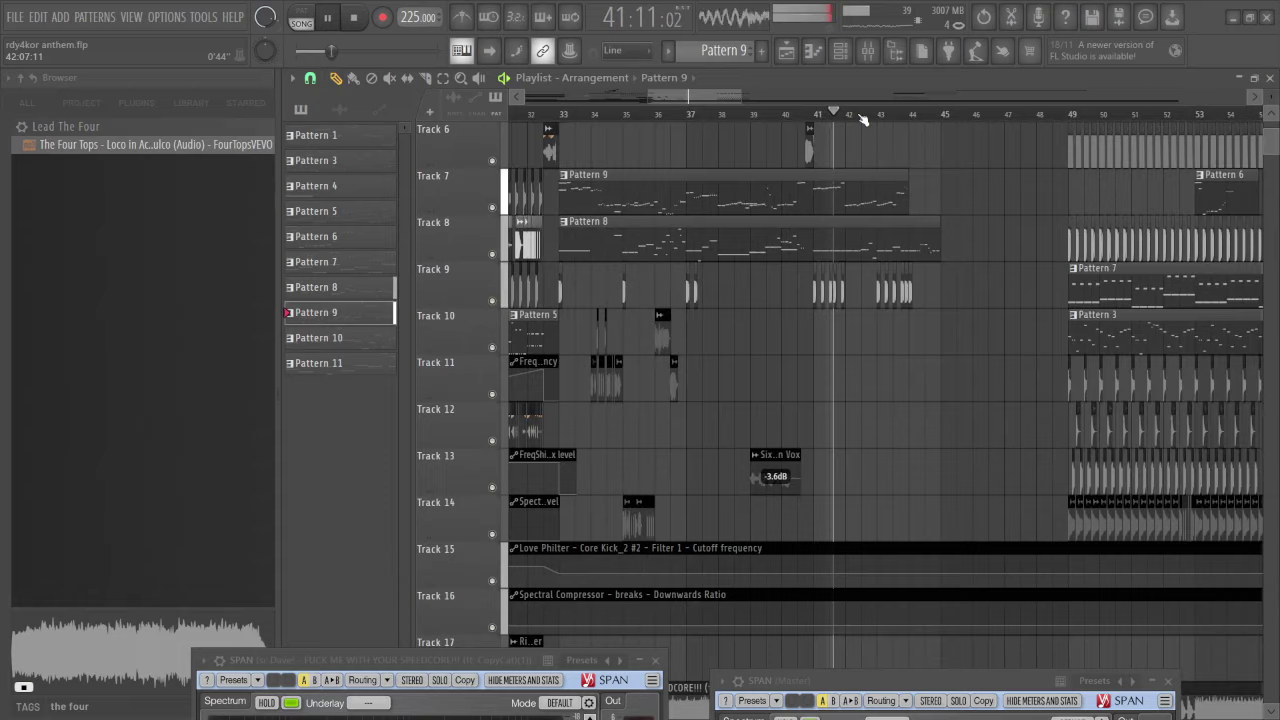
{"action": "scroll", "coordinate": [889, 122], "scroll_direction": "up", "scroll_amount": 4}
{"action": "scroll", "coordinate": [885, 122], "scroll_direction": "down", "scroll_amount": 5}
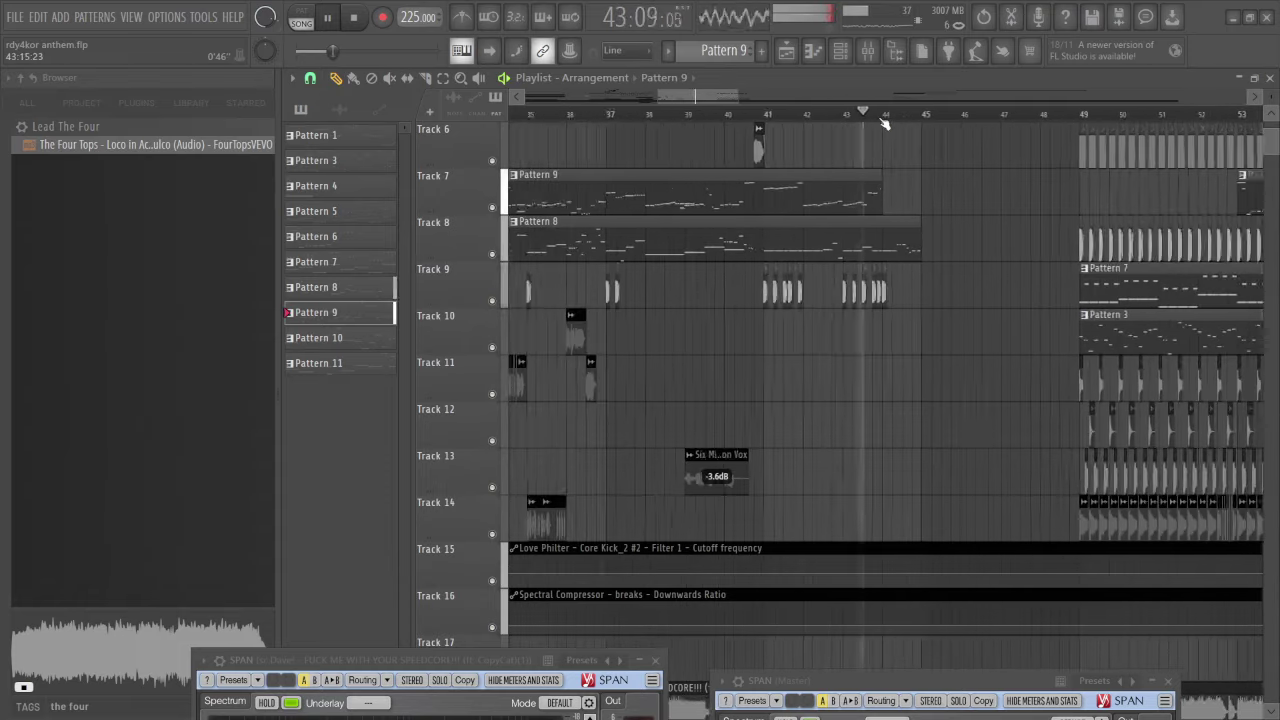
{"action": "scroll", "coordinate": [950, 120], "scroll_direction": "down", "scroll_amount": 1}
Stop the playback and audition the section with Patterns 3, 6 and 7 from around bar 49 to bar 57
{"action": "key", "text": "space"}
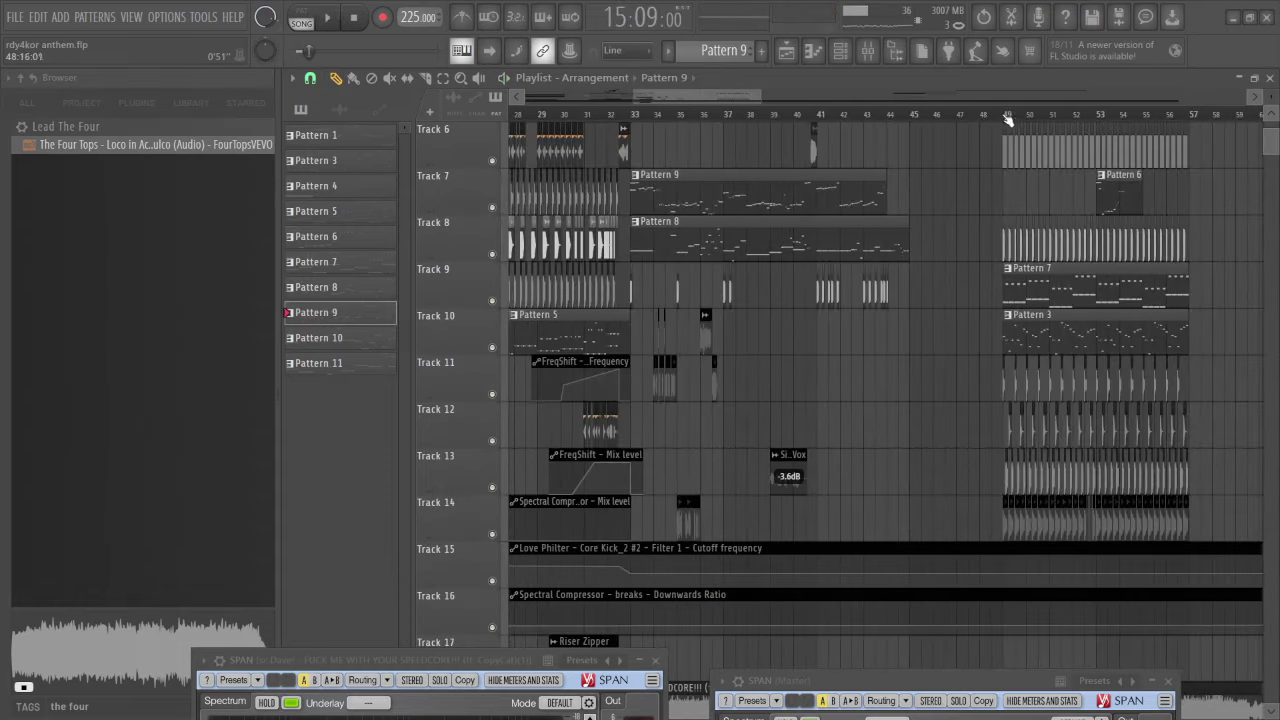
{"action": "scroll", "coordinate": [1133, 115], "scroll_direction": "up", "scroll_amount": 3}
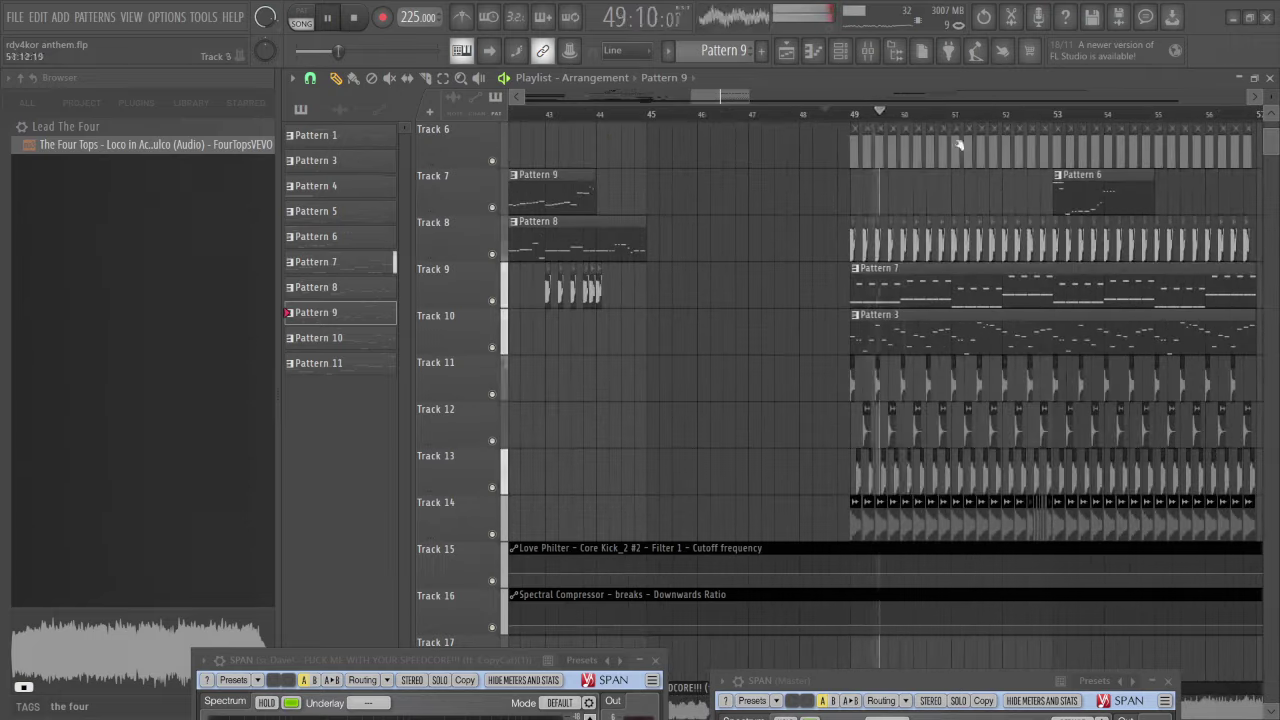
{"action": "scroll", "coordinate": [941, 101], "scroll_direction": "down", "scroll_amount": 3}
{"action": "scroll", "coordinate": [904, 176], "scroll_direction": "down", "scroll_amount": 1}
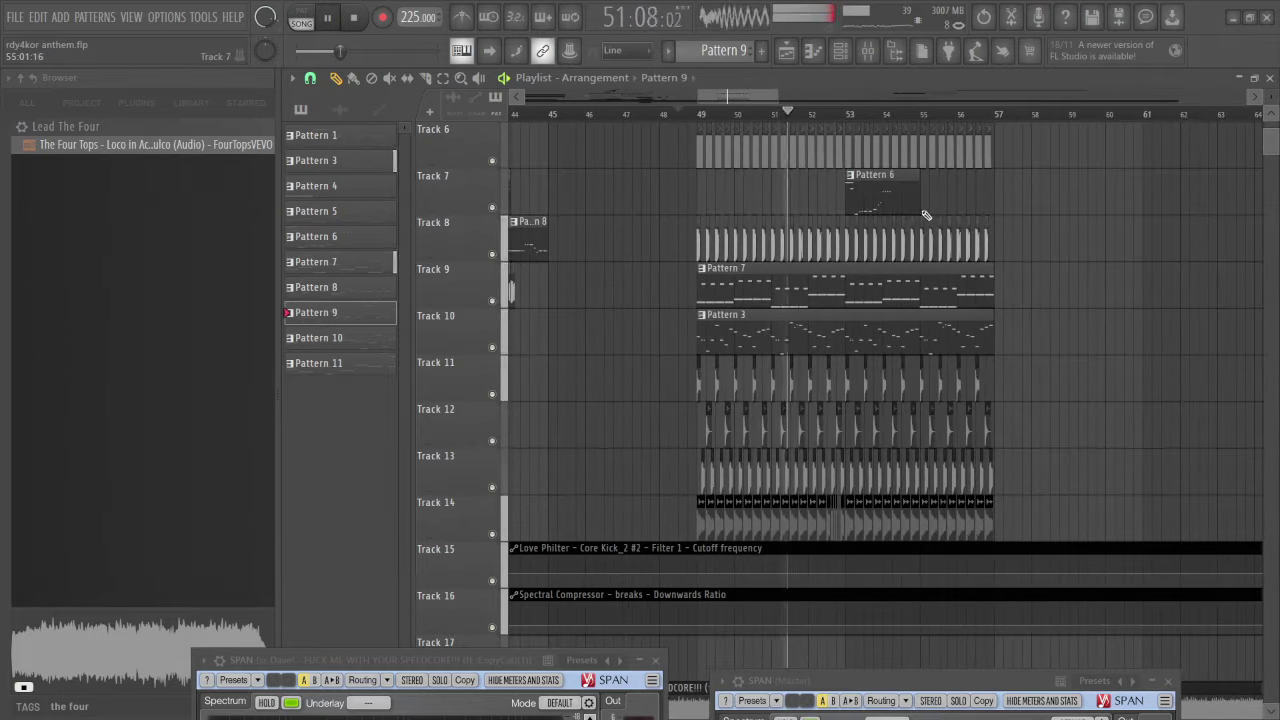
{"action": "scroll", "coordinate": [926, 215], "scroll_direction": "down", "scroll_amount": 2}
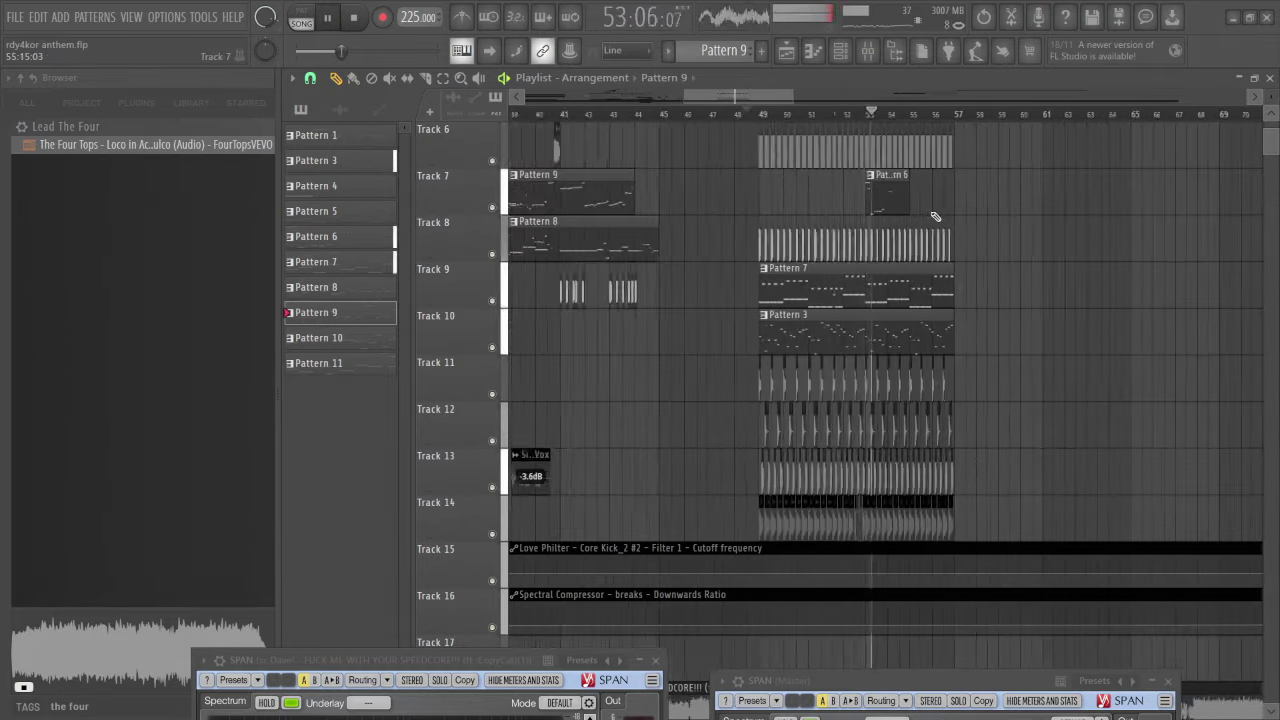
{"action": "scroll", "coordinate": [930, 211], "scroll_direction": "up", "scroll_amount": 4}
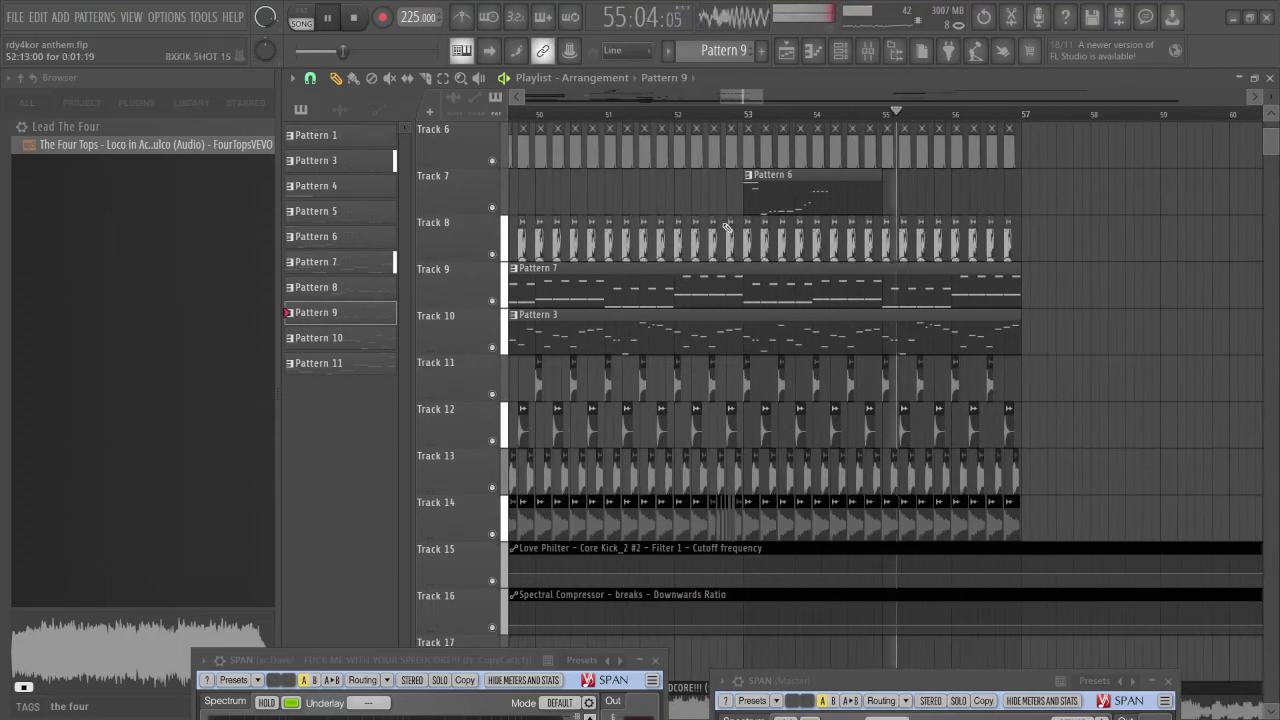
{"action": "scroll", "coordinate": [1013, 271], "scroll_direction": "down", "scroll_amount": 3}
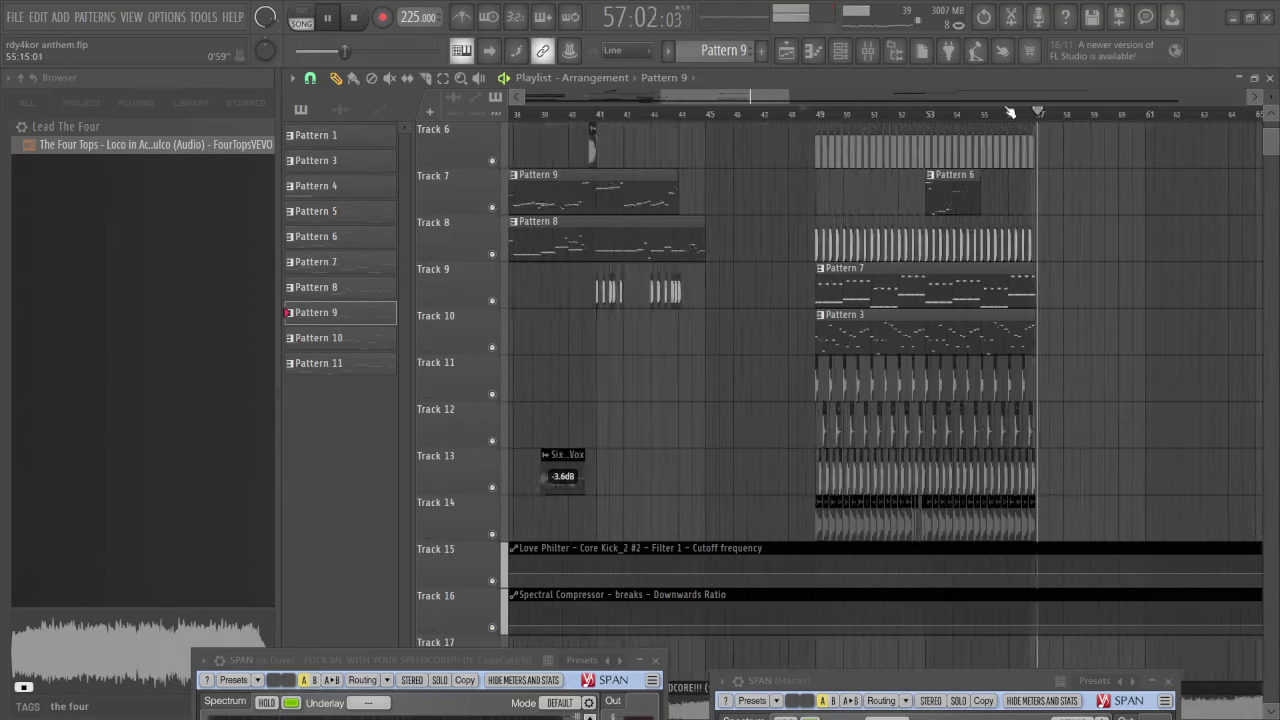
Start playback from bar 93 and review the Platnum vocal section with Patterns 10 and 11, continuing into the chopped vocal at bar 104
{"action": "left_click_drag", "start_coordinate": [757, 96], "coordinate": [928, 115]}
{"action": "scroll", "coordinate": [825, 193], "scroll_direction": "down", "scroll_amount": 3}
{"action": "scroll", "coordinate": [853, 118], "scroll_direction": "down", "scroll_amount": 1}
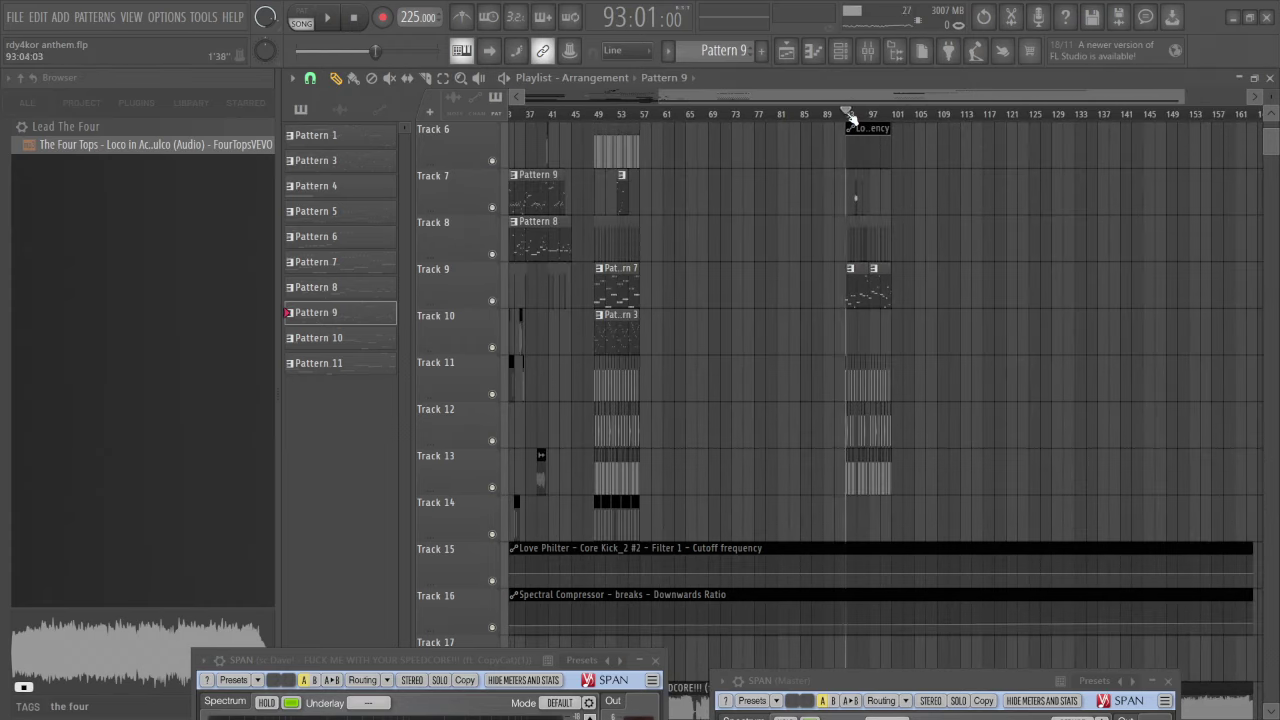
{"action": "scroll", "coordinate": [880, 216], "scroll_direction": "up", "scroll_amount": 5}
{"action": "scroll", "coordinate": [778, 268], "scroll_direction": "up", "scroll_amount": 6}
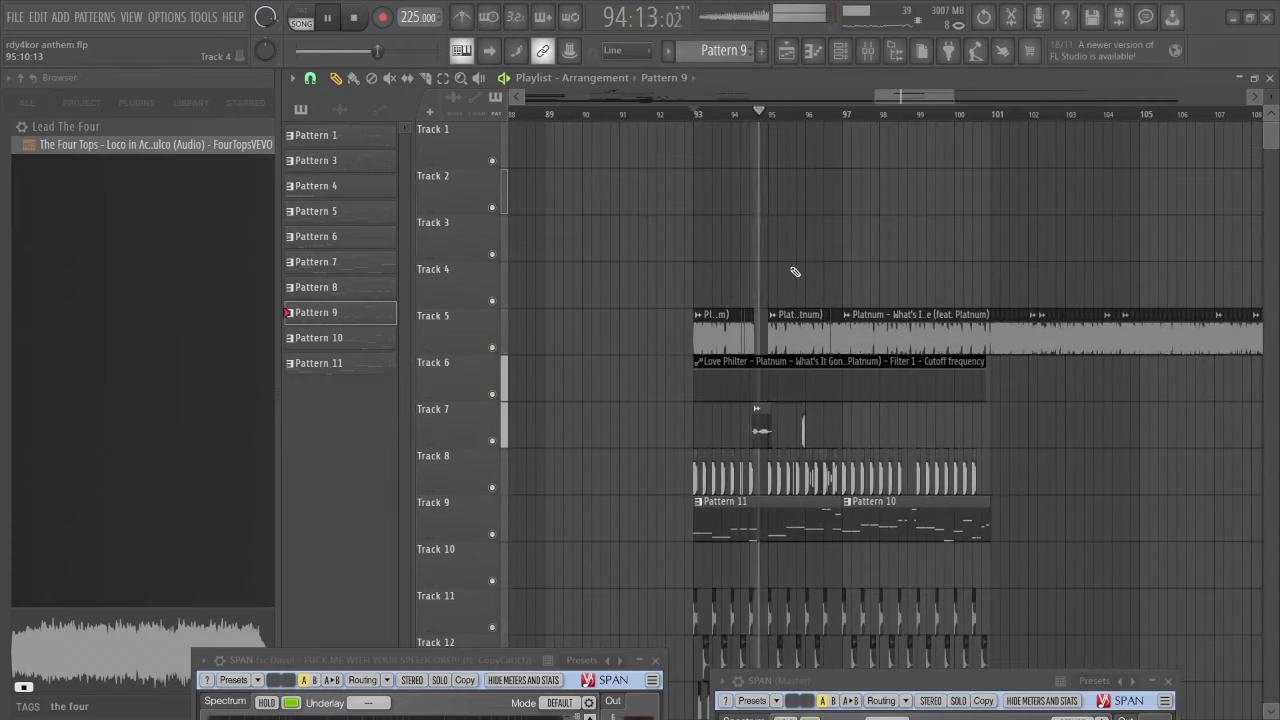
{"action": "scroll", "coordinate": [795, 271], "scroll_direction": "down", "scroll_amount": 3}
{"action": "scroll", "coordinate": [805, 282], "scroll_direction": "up", "scroll_amount": 3}
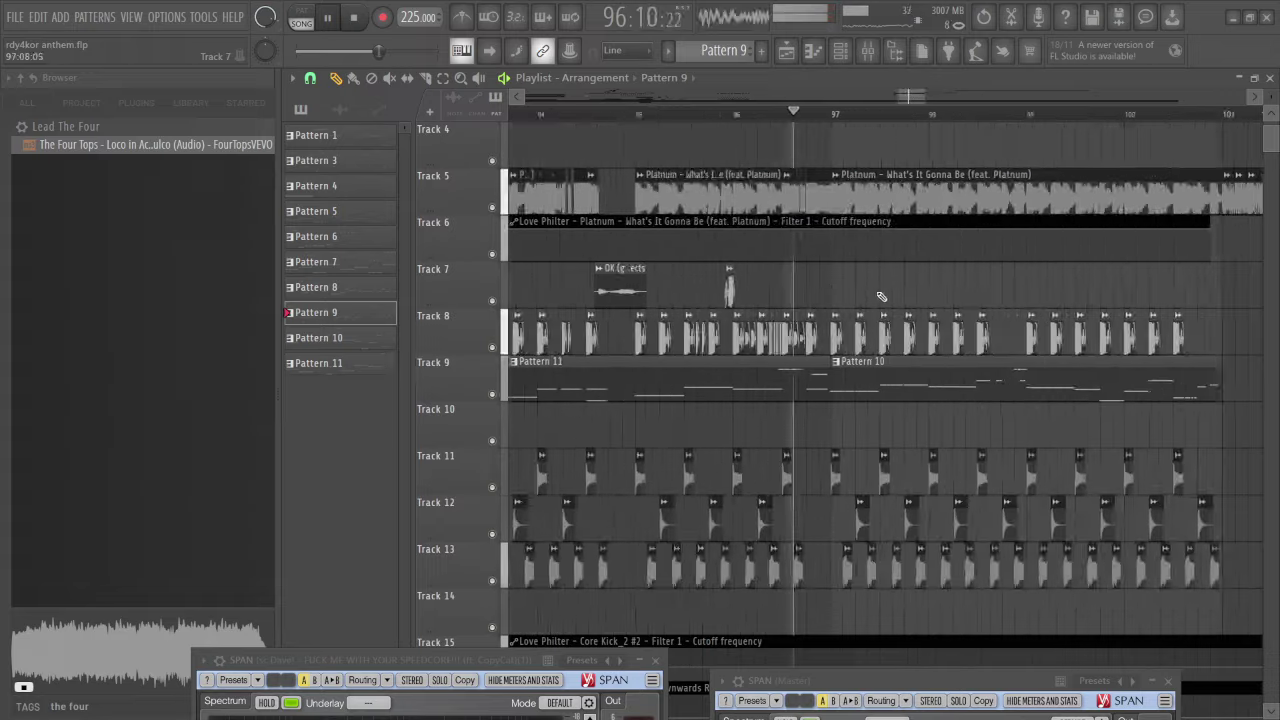
{"action": "scroll", "coordinate": [860, 293], "scroll_direction": "up", "scroll_amount": 1}
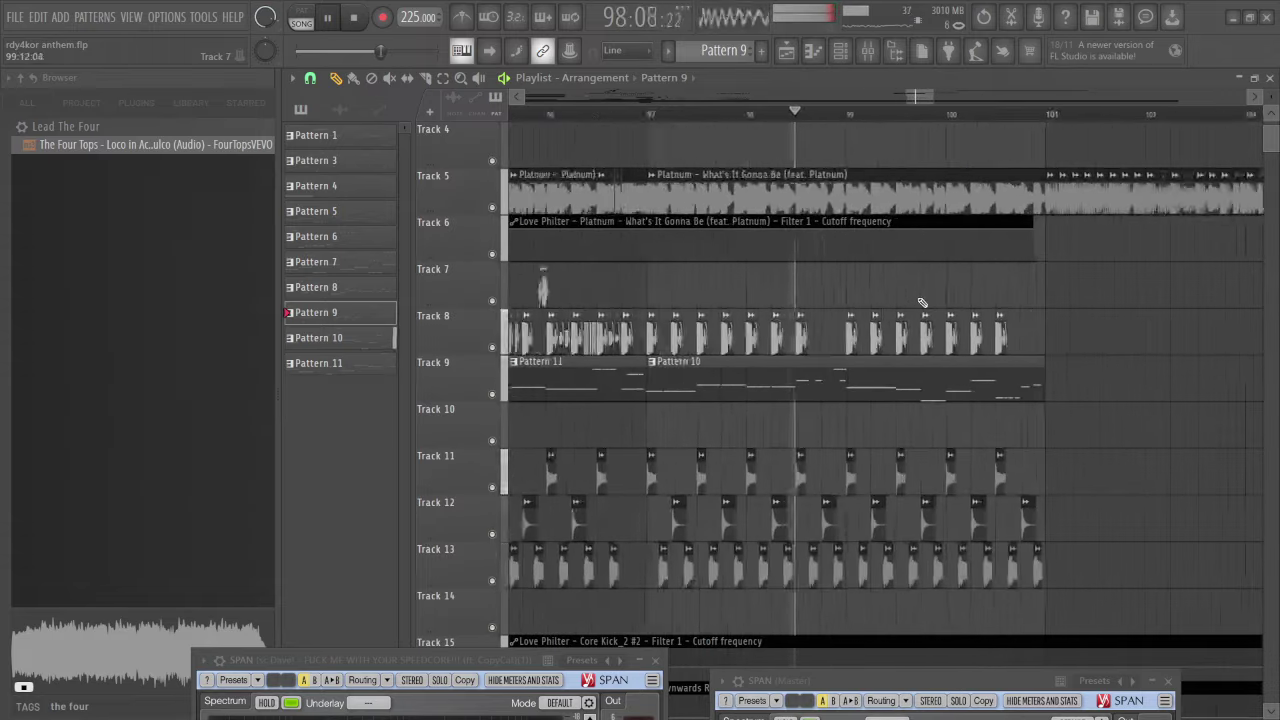
{"action": "scroll", "coordinate": [891, 296], "scroll_direction": "down", "scroll_amount": 6}
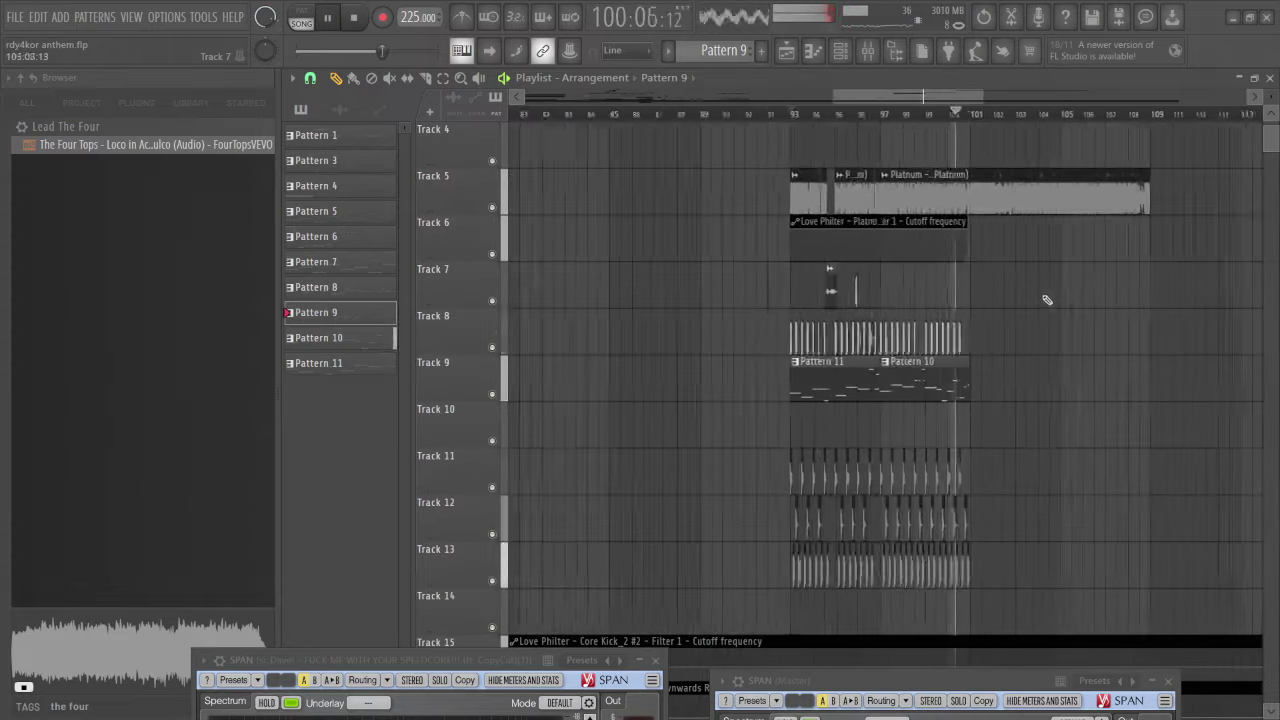
{"action": "scroll", "coordinate": [907, 203], "scroll_direction": "up", "scroll_amount": 3}
{"action": "scroll", "coordinate": [871, 146], "scroll_direction": "up", "scroll_amount": 4}
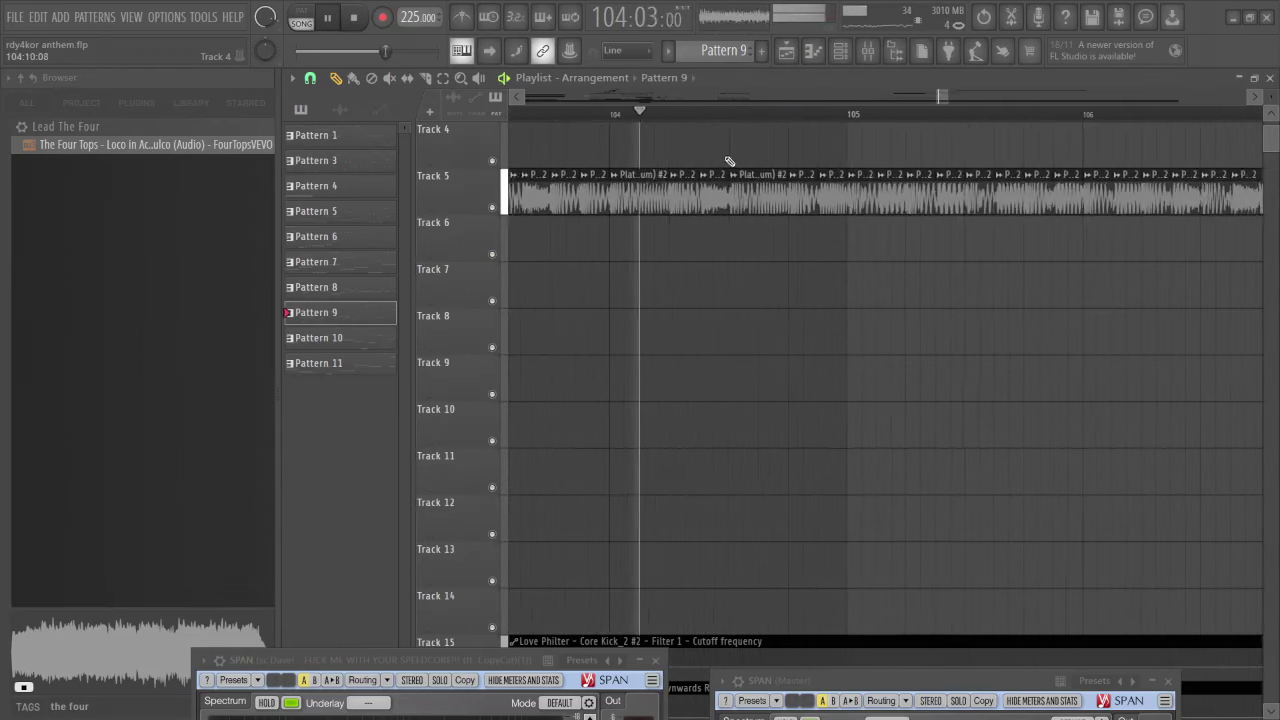
Follow the playback from the chopped vocal at bar 104 into The Four Tops audio clip up to bar 115
{"action": "scroll", "coordinate": [800, 161], "scroll_direction": "down", "scroll_amount": 4}
{"action": "scroll", "coordinate": [1000, 163], "scroll_direction": "up", "scroll_amount": 2}
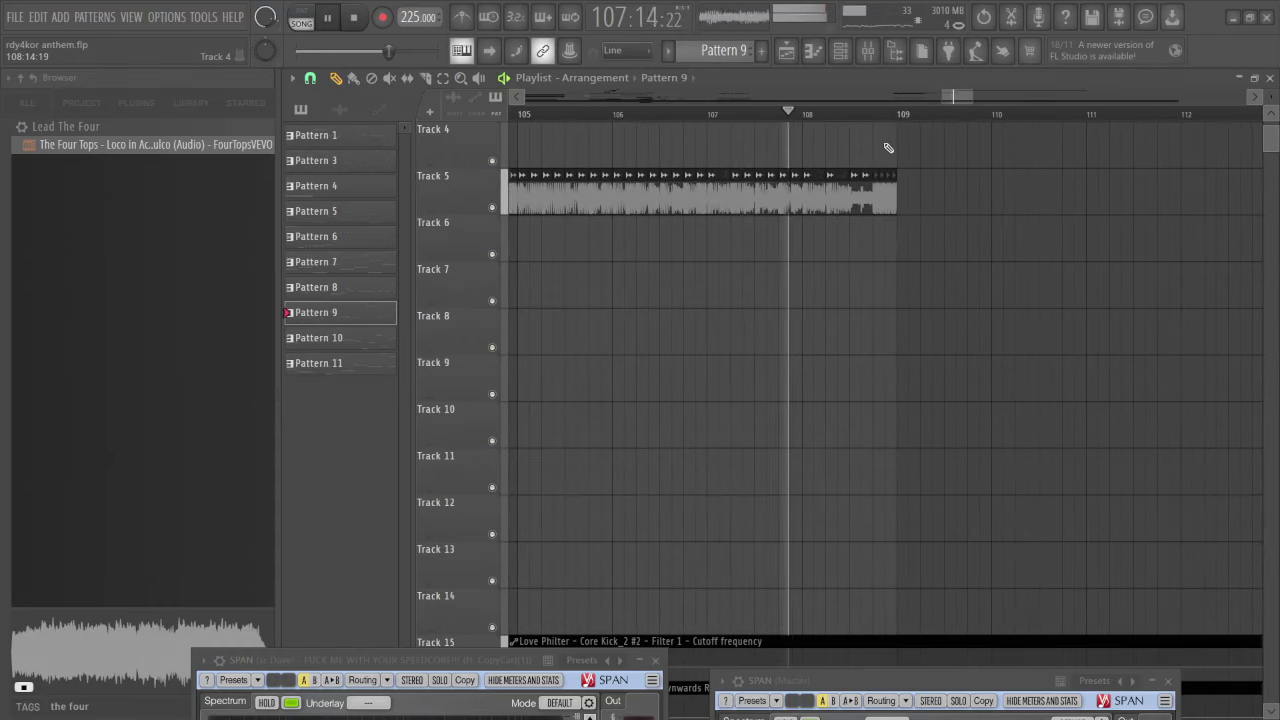
{"action": "scroll", "coordinate": [888, 148], "scroll_direction": "down", "scroll_amount": 12}
{"action": "scroll", "coordinate": [950, 163], "scroll_direction": "up", "scroll_amount": 2}
{"action": "scroll", "coordinate": [962, 163], "scroll_direction": "up", "scroll_amount": 1}
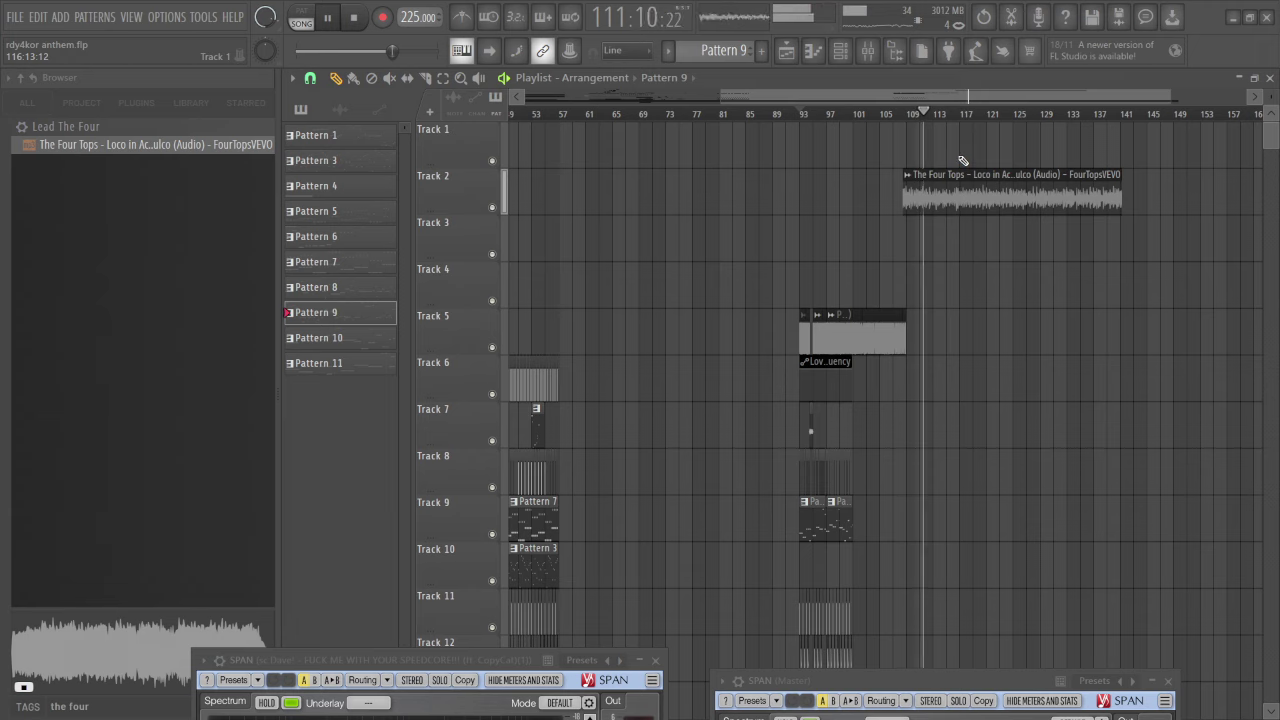
{"action": "scroll", "coordinate": [962, 161], "scroll_direction": "down", "scroll_amount": 3}
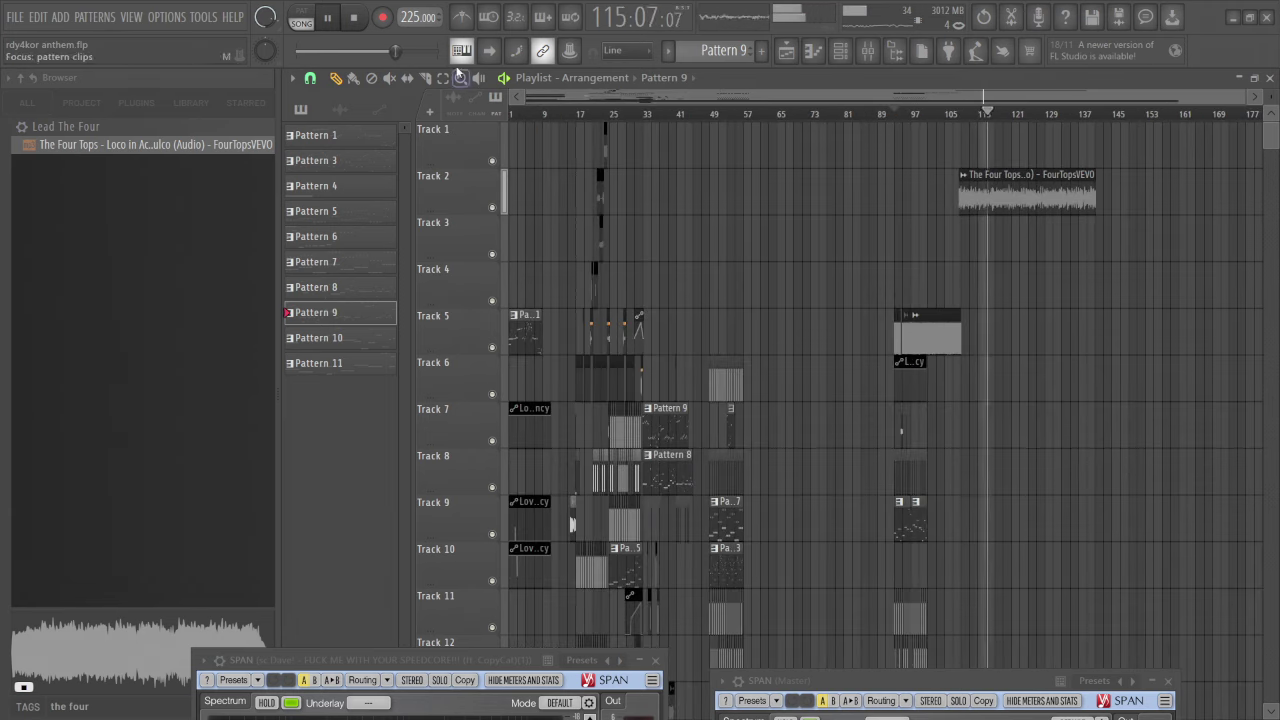
Stop the playback and restart it from bar 1, reviewing the Pattern 1 intro with its Love Philter cutoff automation up to bar 9
{"action": "left_click", "coordinate": [356, 19]}
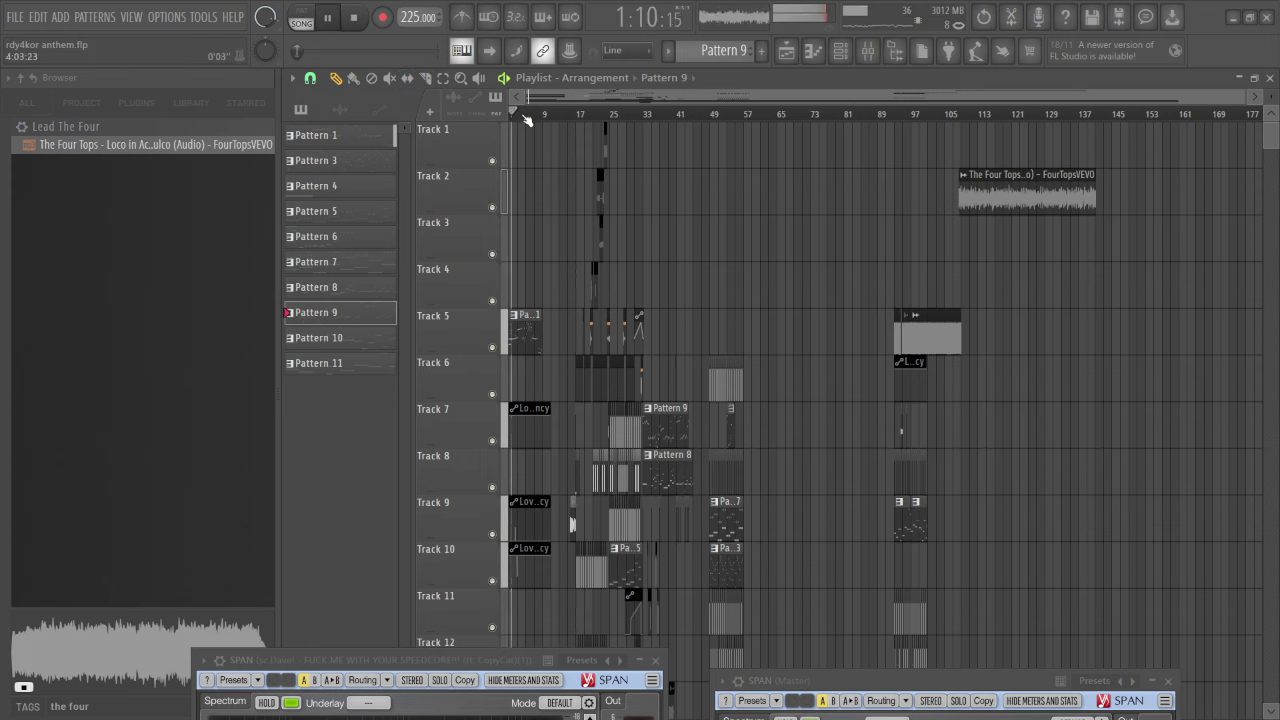
{"action": "scroll", "coordinate": [527, 118], "scroll_direction": "up", "scroll_amount": 10}
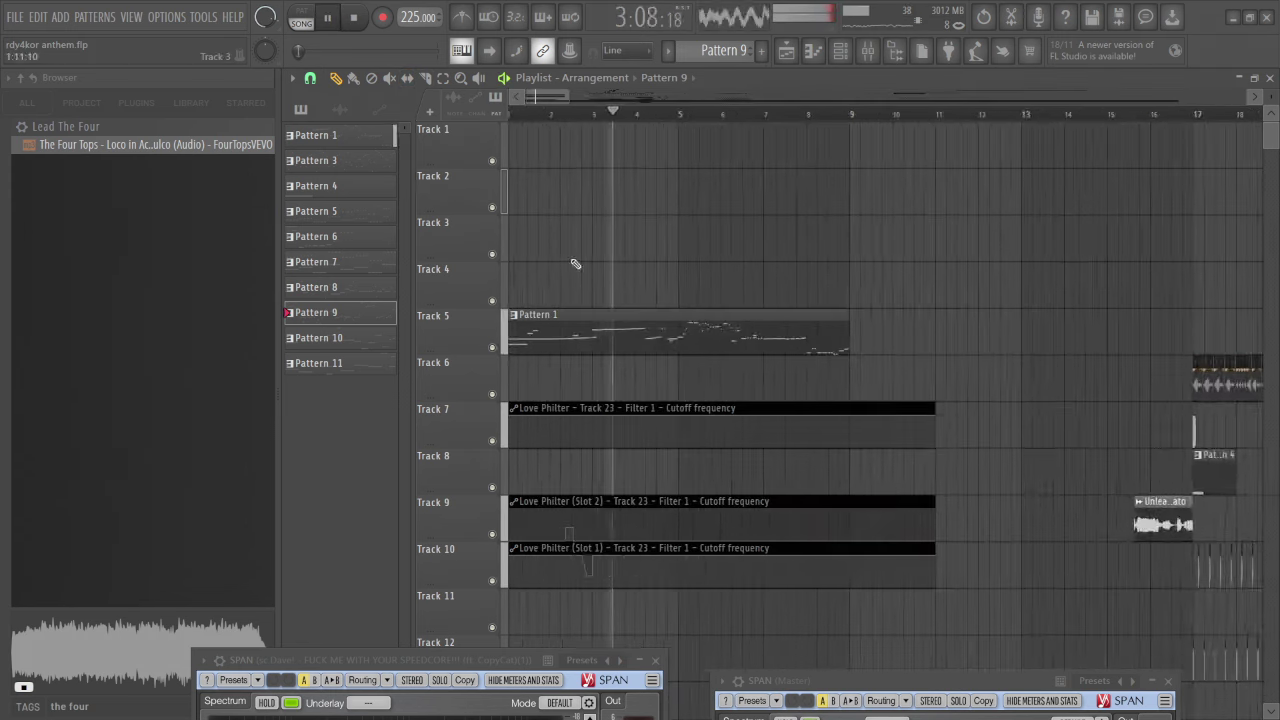
{"action": "scroll", "coordinate": [577, 264], "scroll_direction": "up", "scroll_amount": 2}
{"action": "scroll", "coordinate": [677, 258], "scroll_direction": "down", "scroll_amount": 1}
{"action": "scroll", "coordinate": [768, 280], "scroll_direction": "up", "scroll_amount": 1}
{"action": "scroll", "coordinate": [769, 281], "scroll_direction": "down", "scroll_amount": 1}
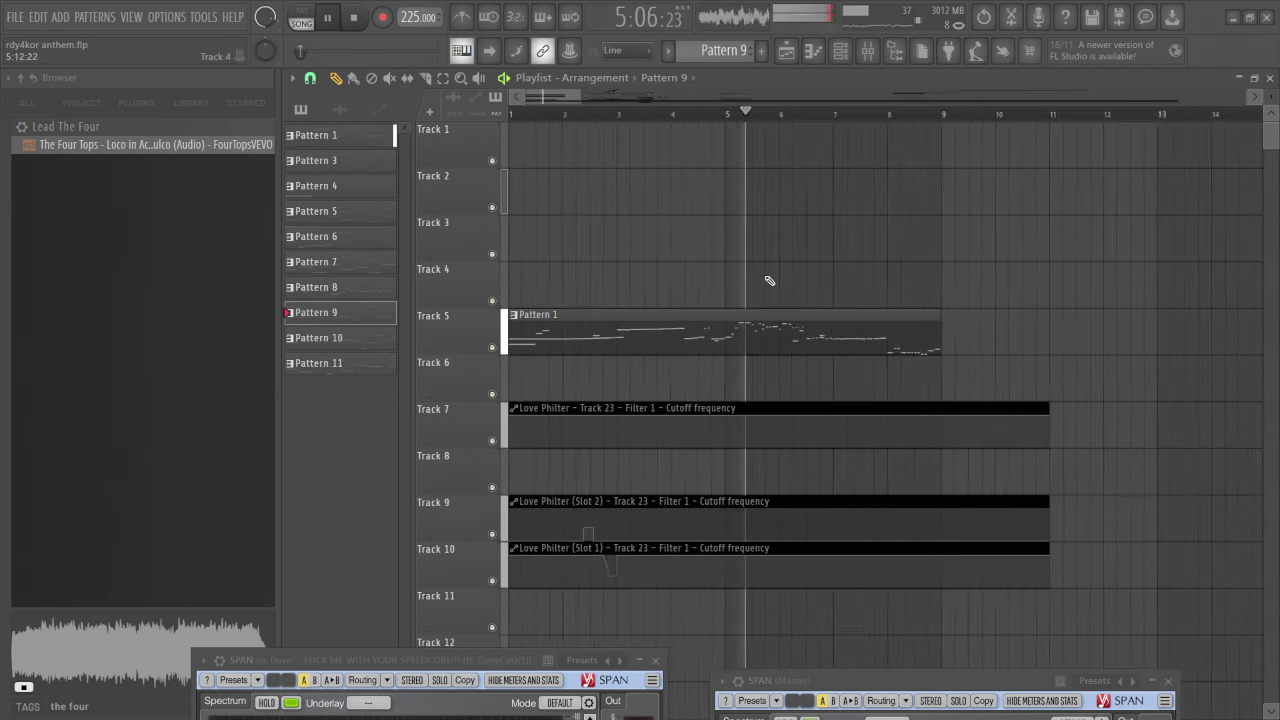
{"action": "scroll", "coordinate": [775, 279], "scroll_direction": "down", "scroll_amount": 1}
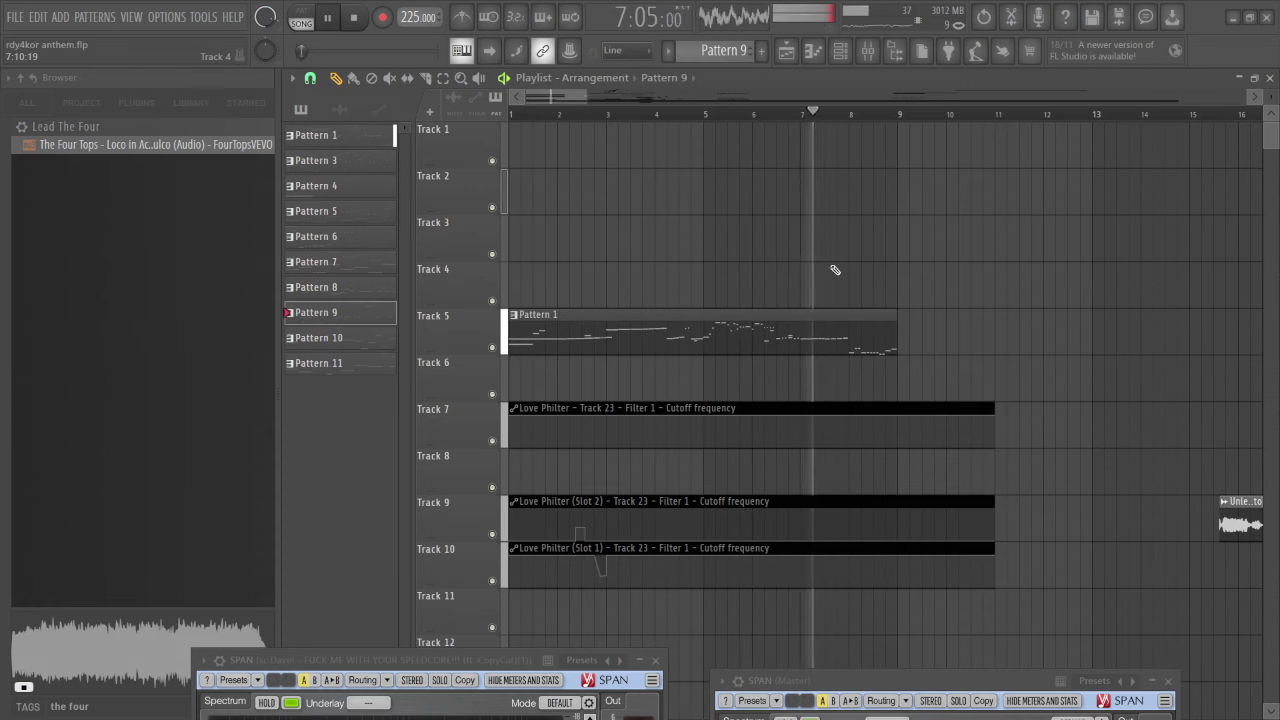
{"action": "scroll", "coordinate": [834, 269], "scroll_direction": "down", "scroll_amount": 3}
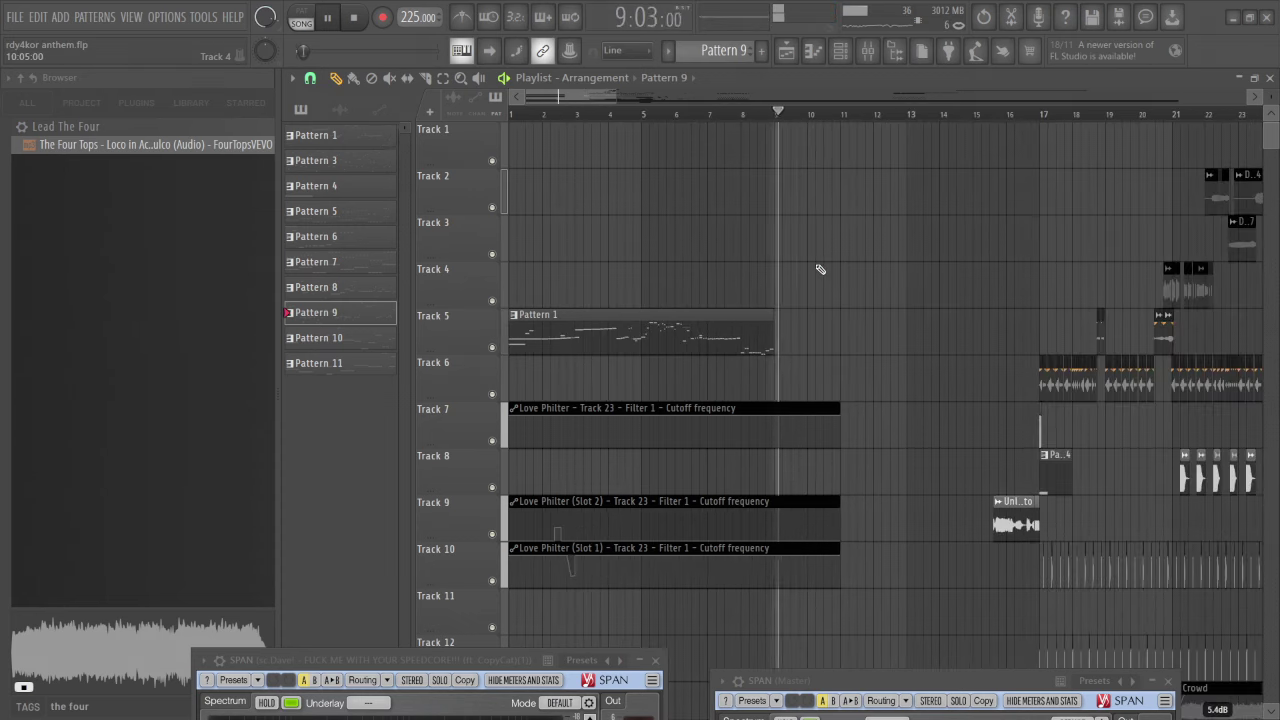